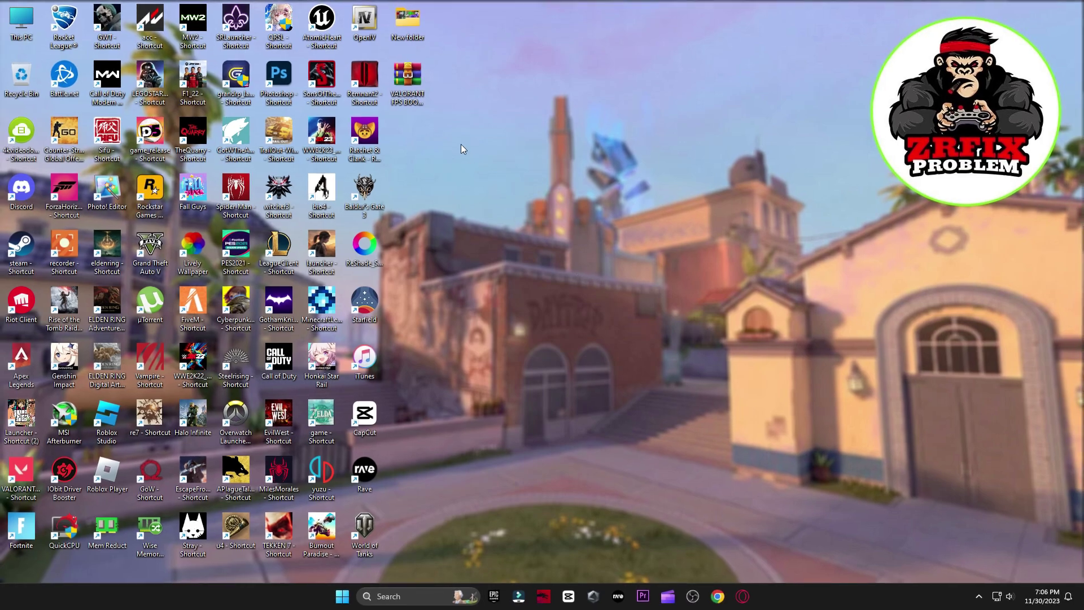
Step: Extract the VALORANT FPS BOOST PACK BY ZRFIX archive onto the desktop and place the extracted folder beside it
drag(601, 179, 661, 84)
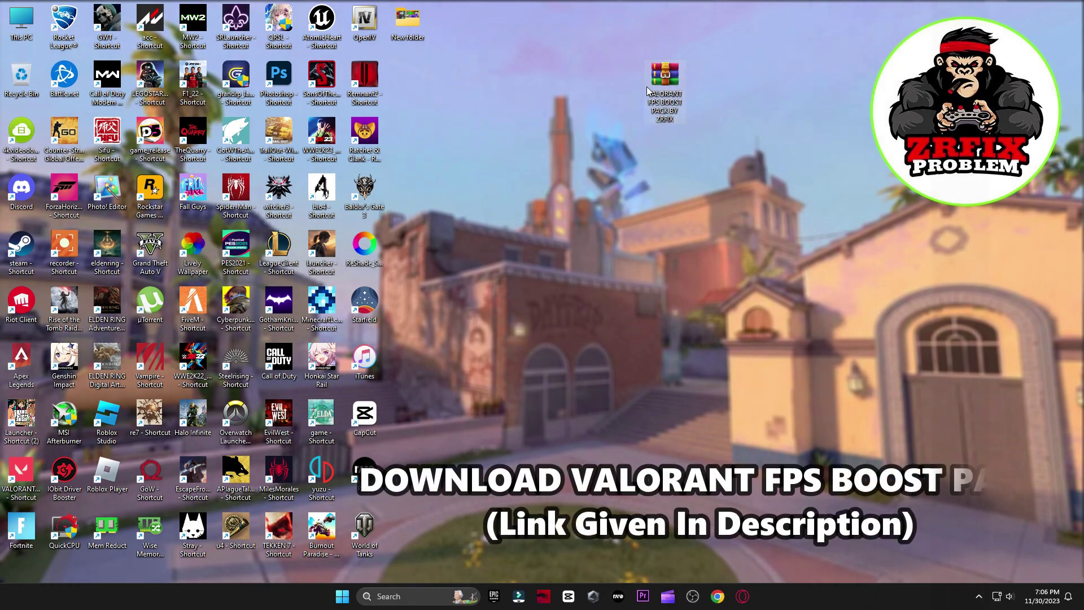
right_click(660, 97)
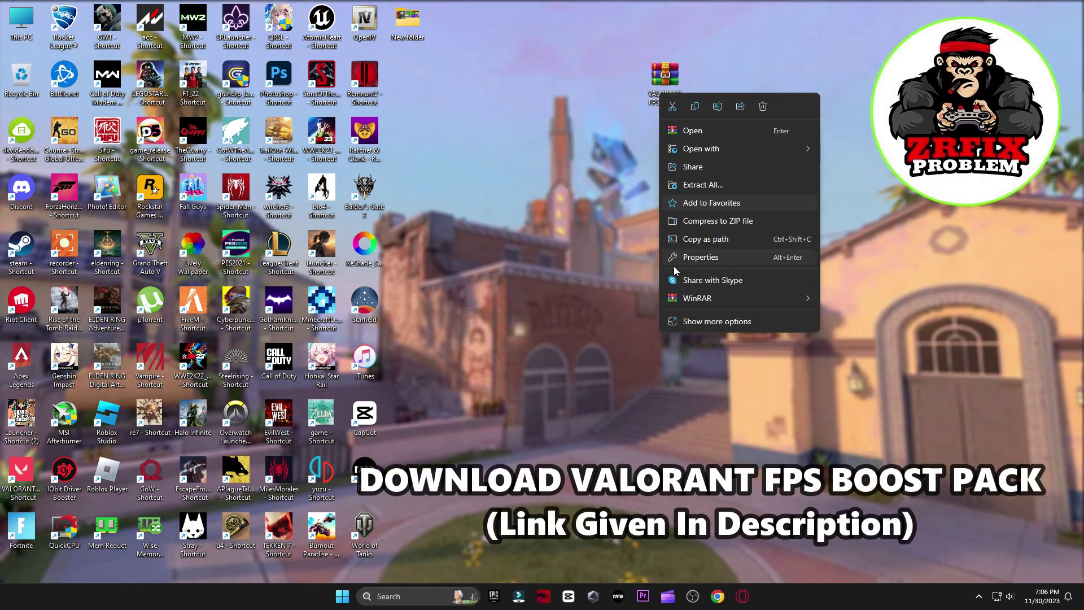
mouse_move(700, 298)
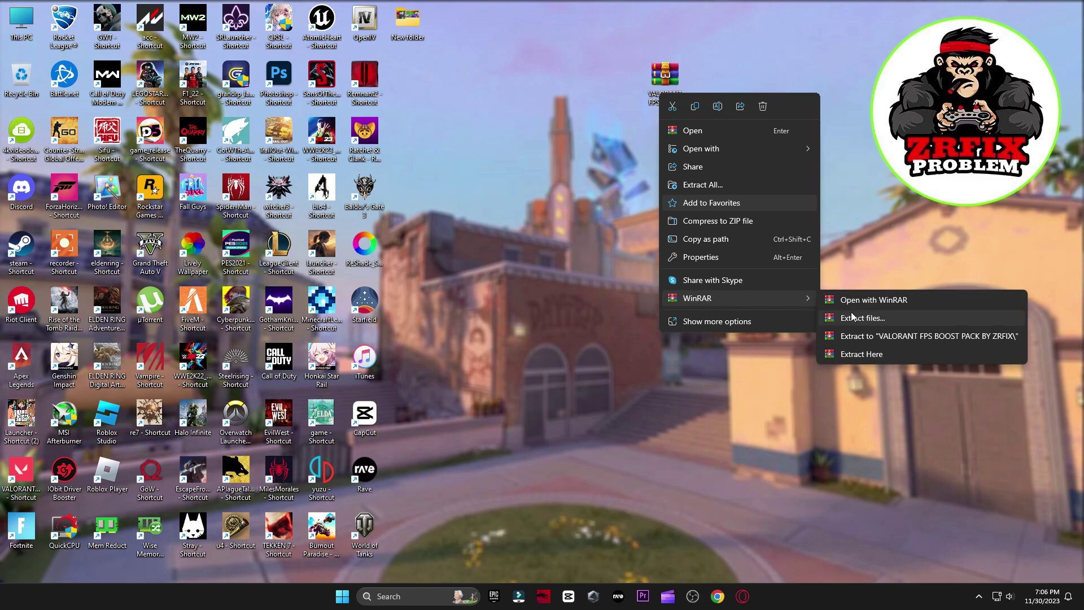
click(868, 355)
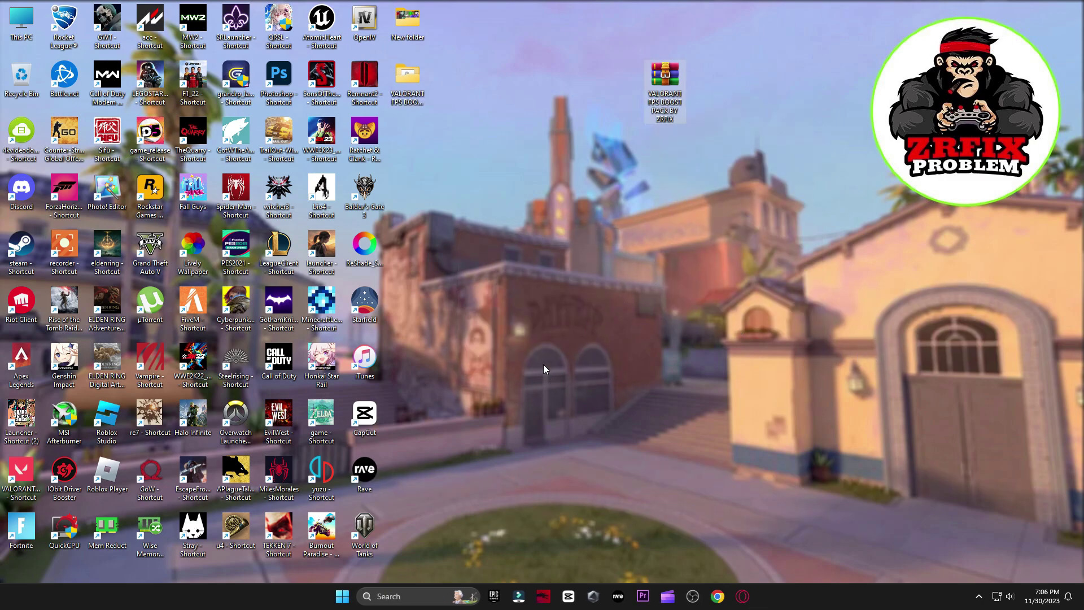
drag(609, 84, 605, 96)
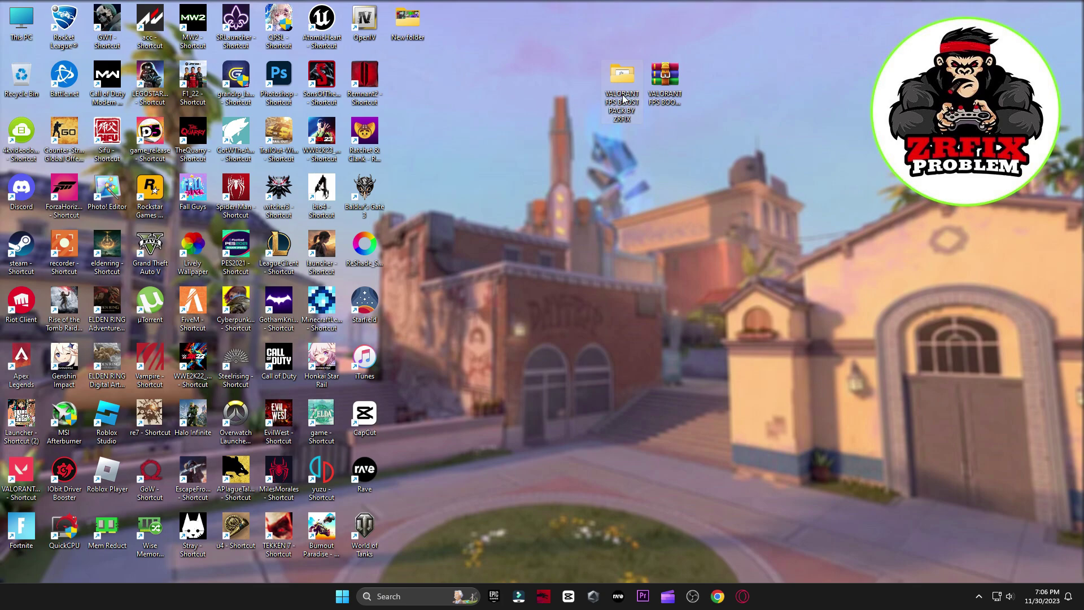
Step: Open the Create A Restore Point shortcut from the boost pack's 0 Start folder and bring System Properties into clear view
double_click(617, 81)
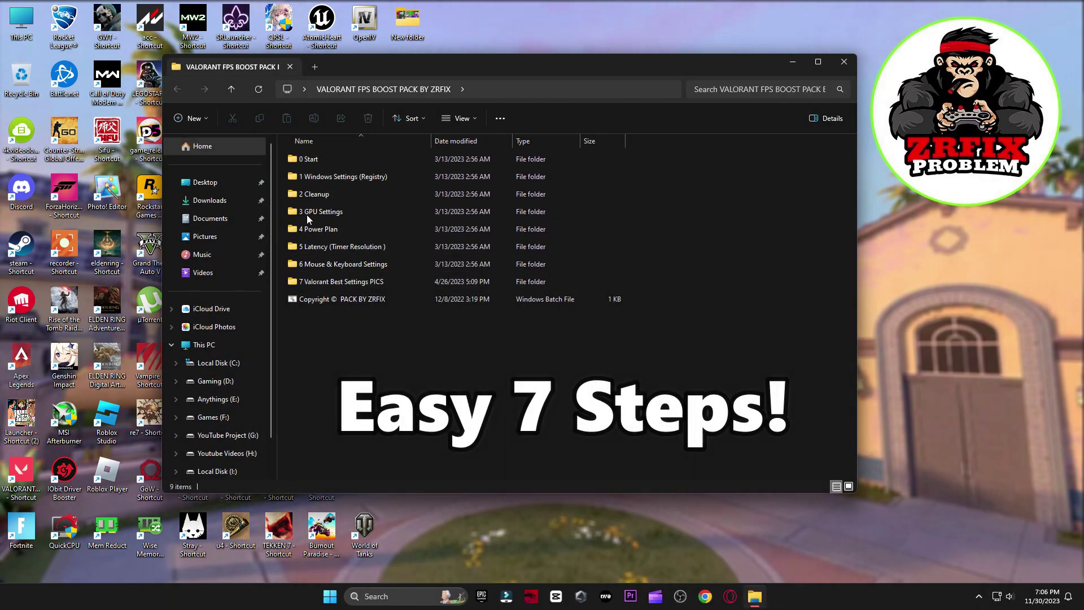
click(347, 158)
double_click(347, 158)
double_click(322, 160)
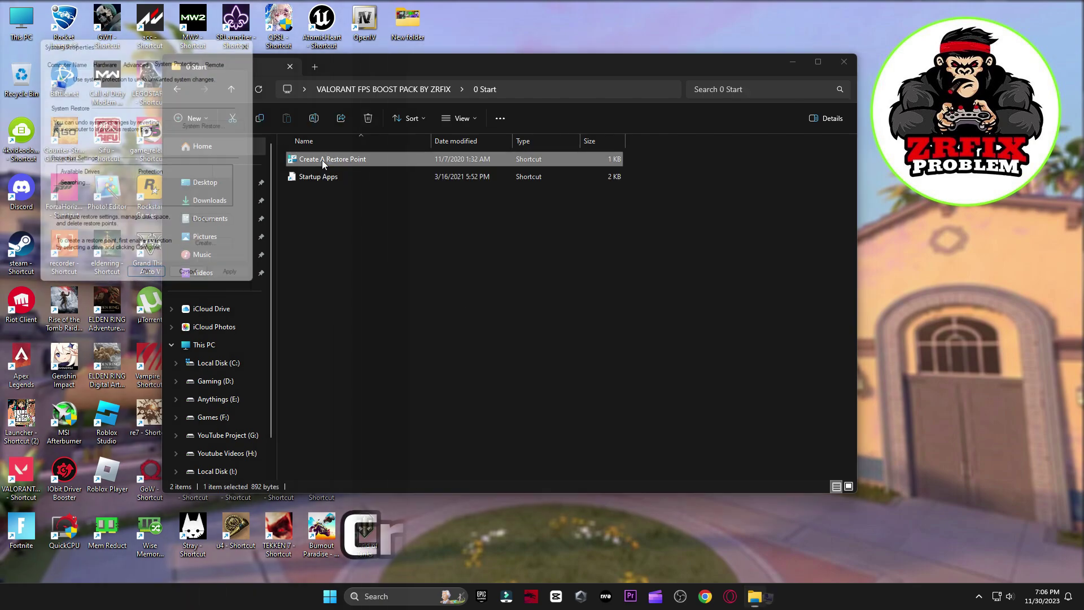
click(793, 62)
drag(213, 48, 686, 58)
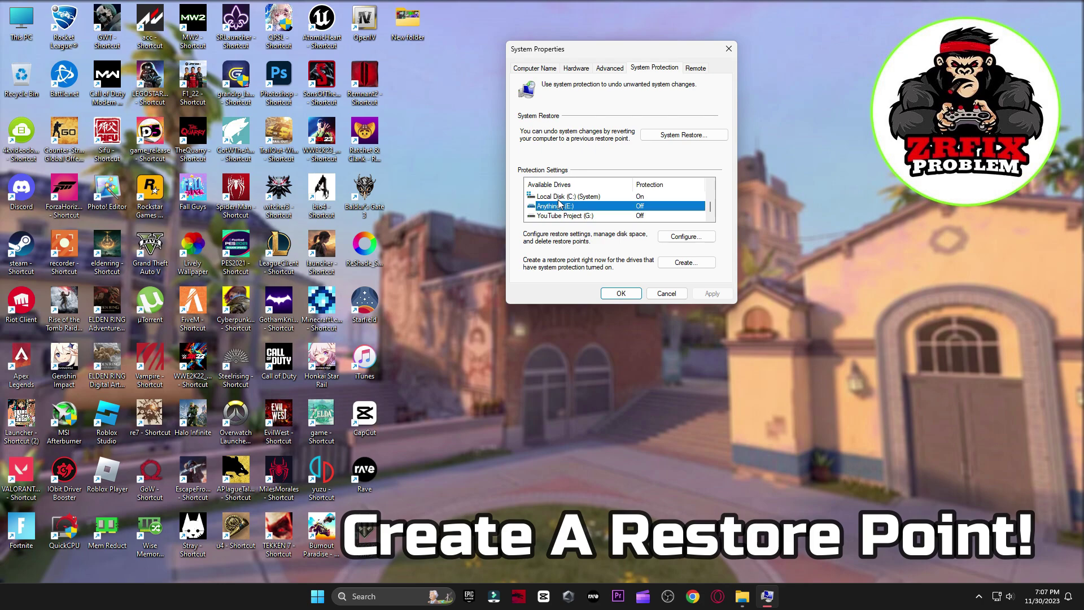
Step: Confirm system protection as turned on for Local Disk (C:) and create a restore point described as "backup"
click(619, 197)
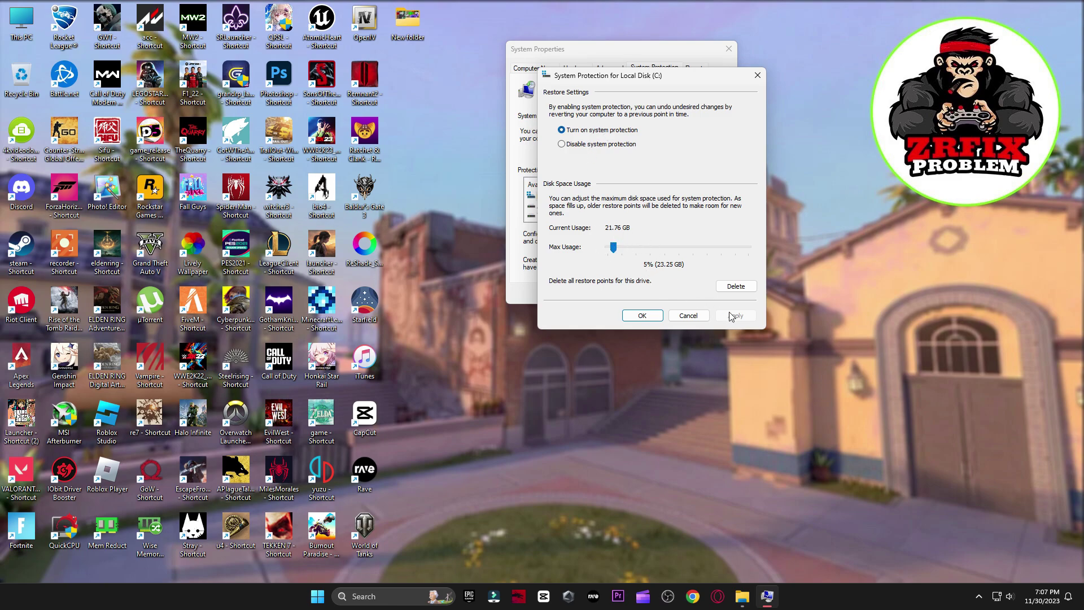
click(642, 315)
click(686, 262)
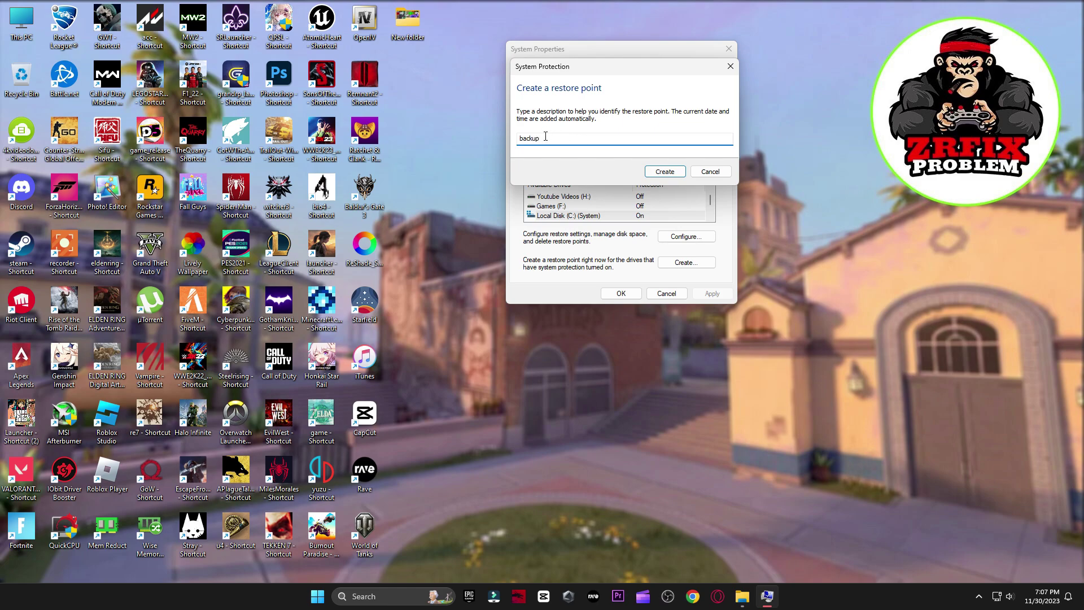
click(658, 172)
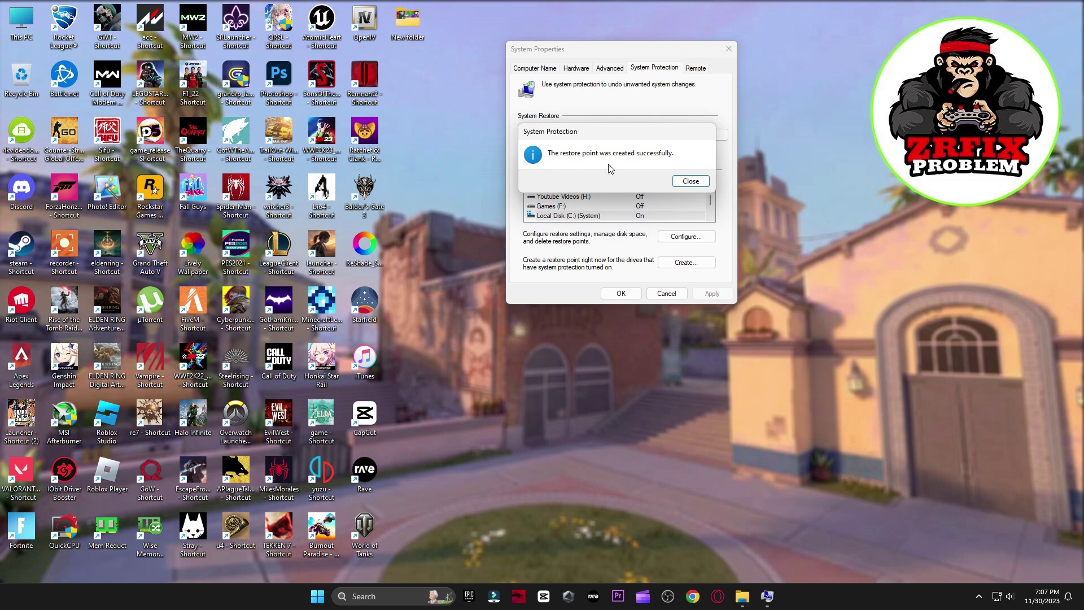
click(689, 180)
click(620, 293)
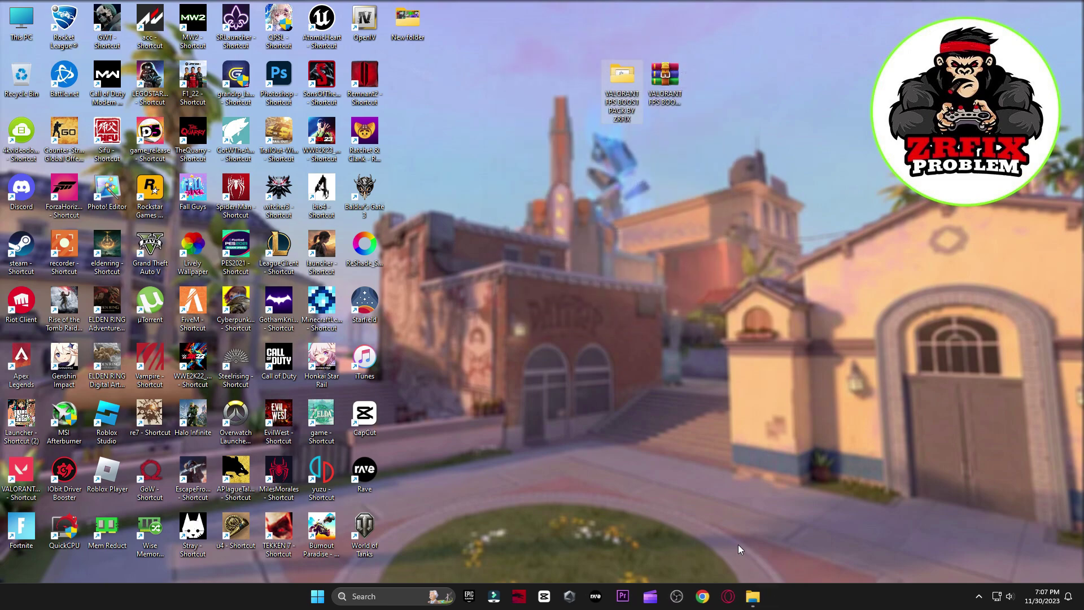
Step: Open Startup Apps from the 0 Start folder and examine which apps are enabled or disabled at startup
click(755, 596)
double_click(344, 176)
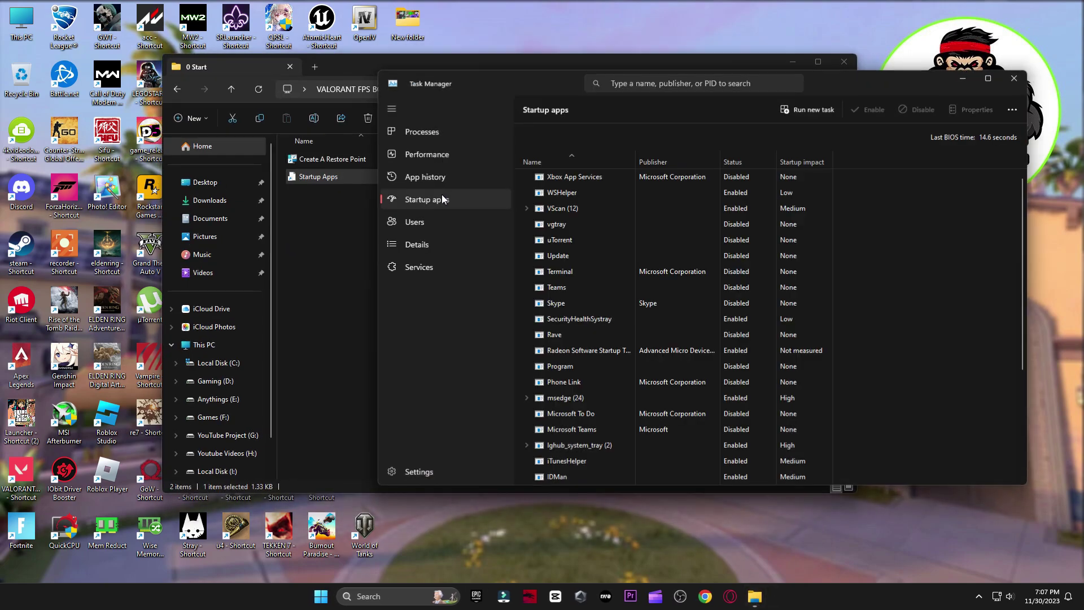
drag(825, 85, 654, 68)
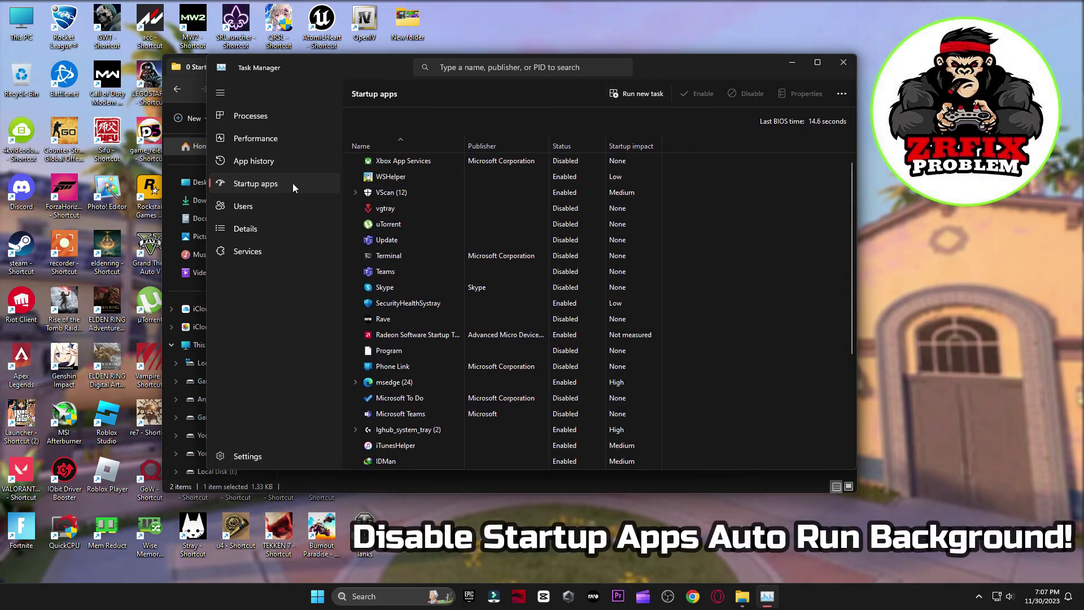
scroll(466, 368, down, 4)
scroll(486, 250, up, 4)
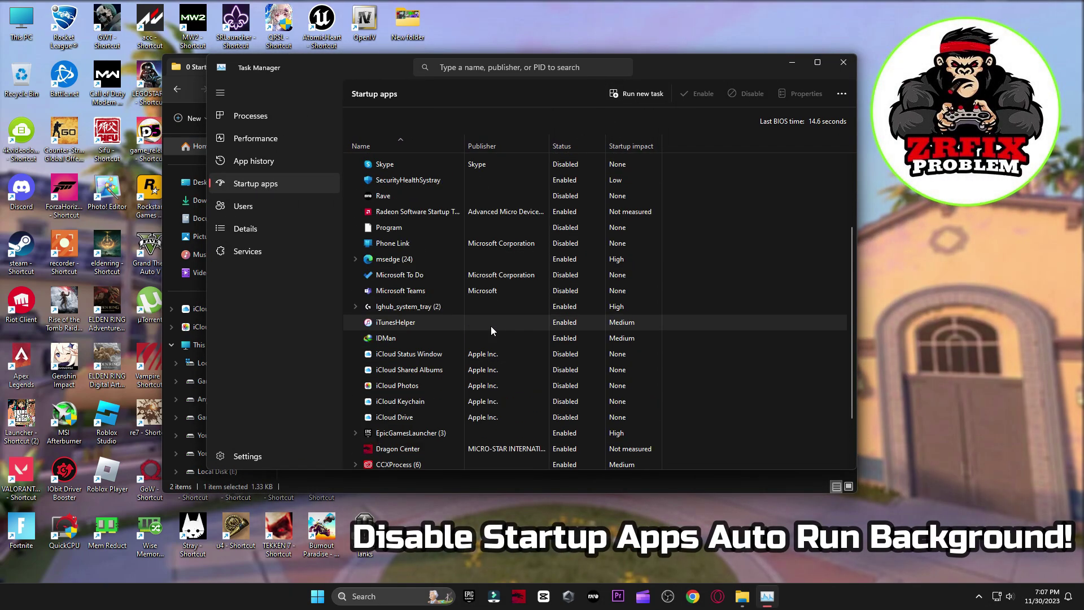
click(498, 226)
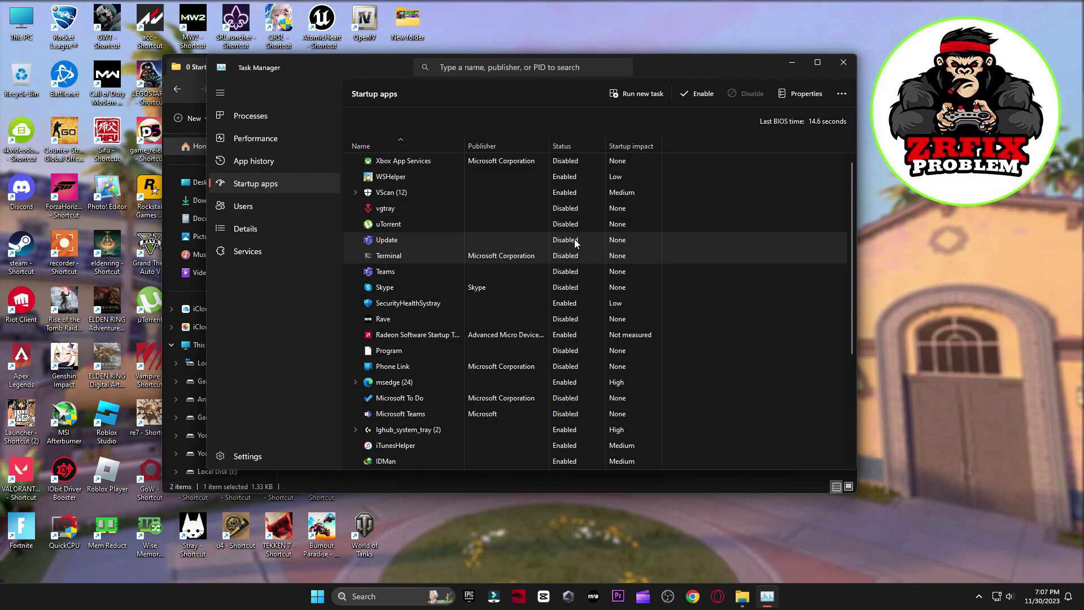
click(571, 271)
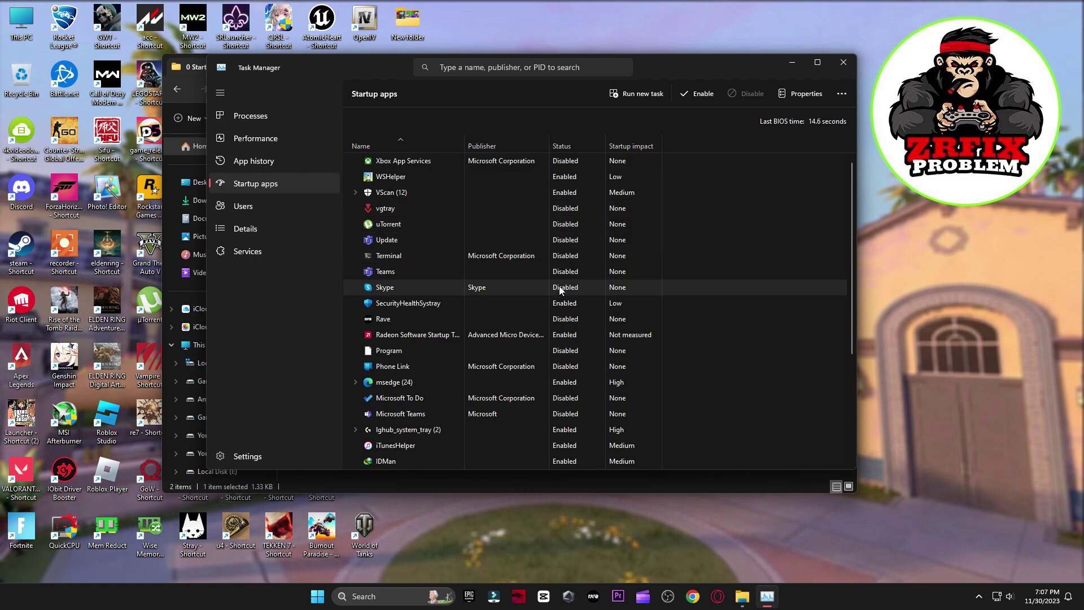
click(504, 401)
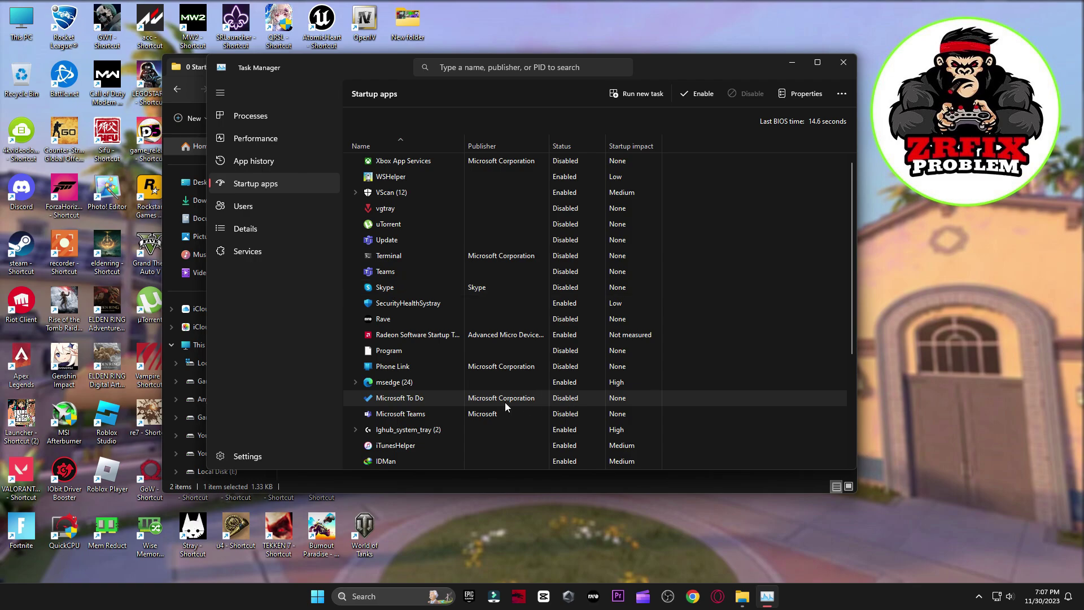
scroll(550, 401, down, 2)
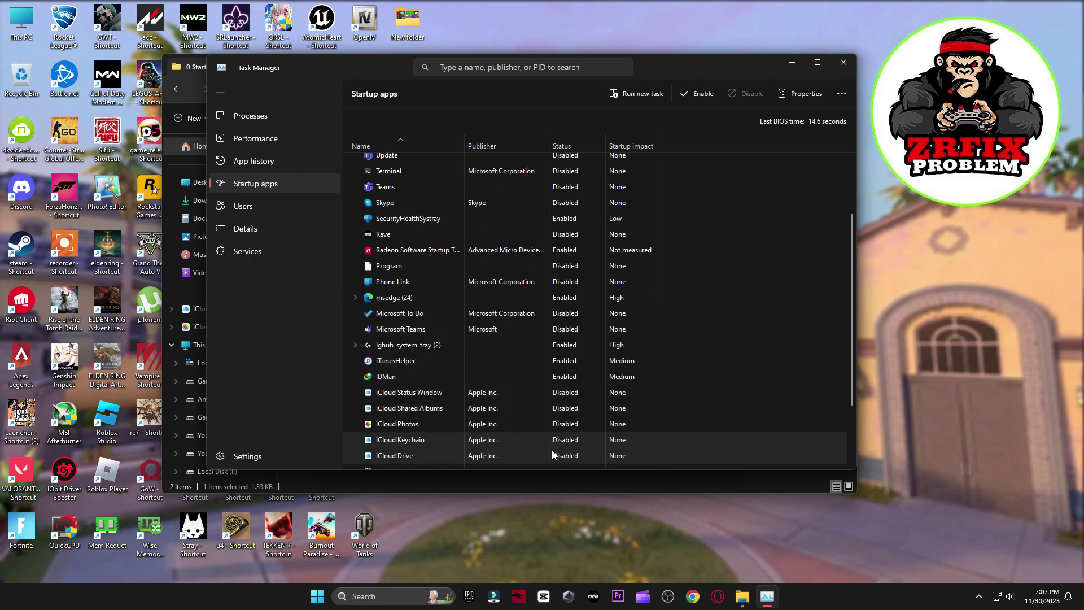
scroll(575, 393, down, 2)
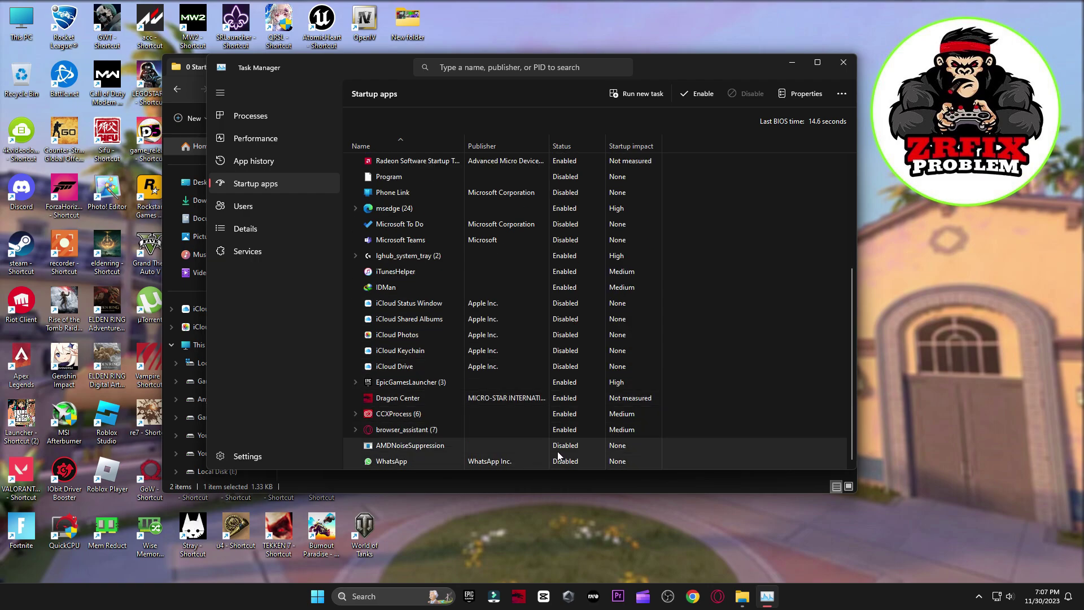
click(843, 62)
Step: Open the boost pack's 1 Windows Settings (Registry) folder
click(171, 86)
double_click(319, 170)
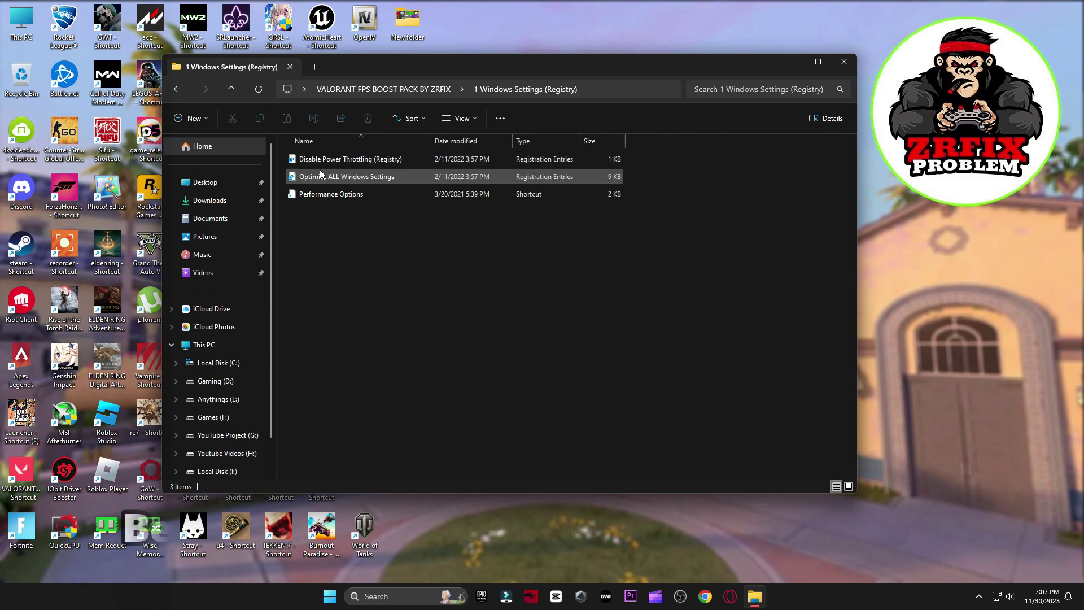
Step: Look through the System page of Windows Settings, then close it
click(329, 596)
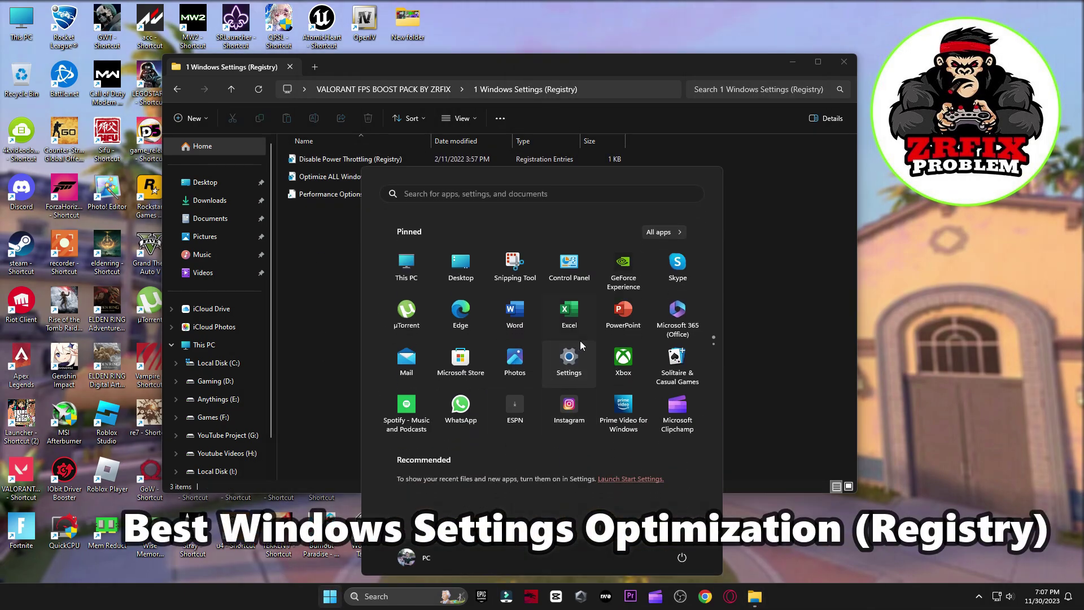
click(576, 353)
click(46, 143)
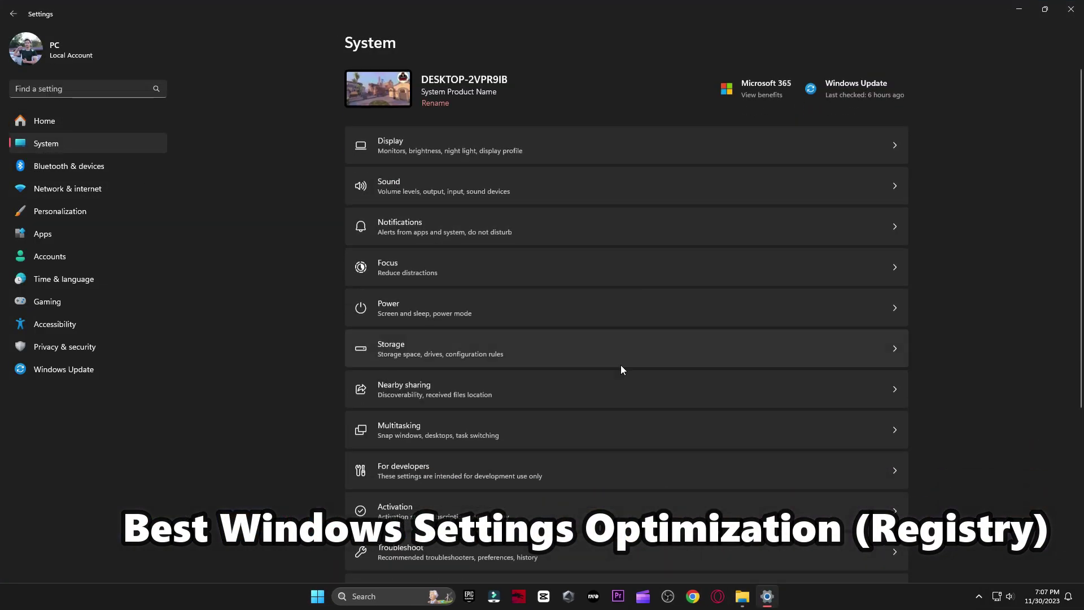
scroll(621, 365, down, 5)
click(1062, 14)
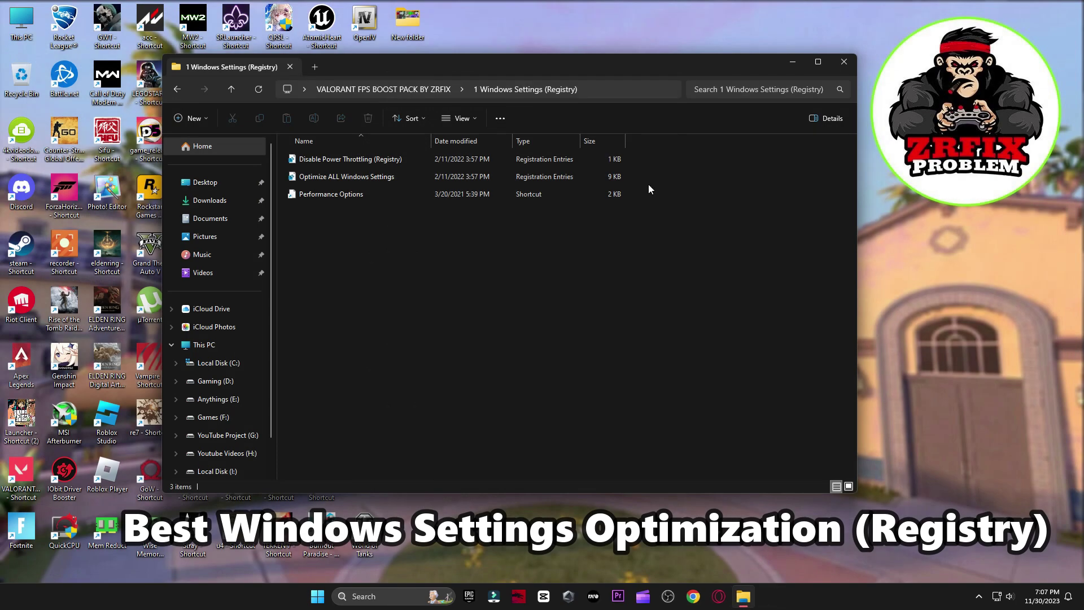
Step: Merge the Optimize ALL Windows Settings and Disable Power Throttling (Registry) files into the registry
double_click(371, 182)
click(655, 313)
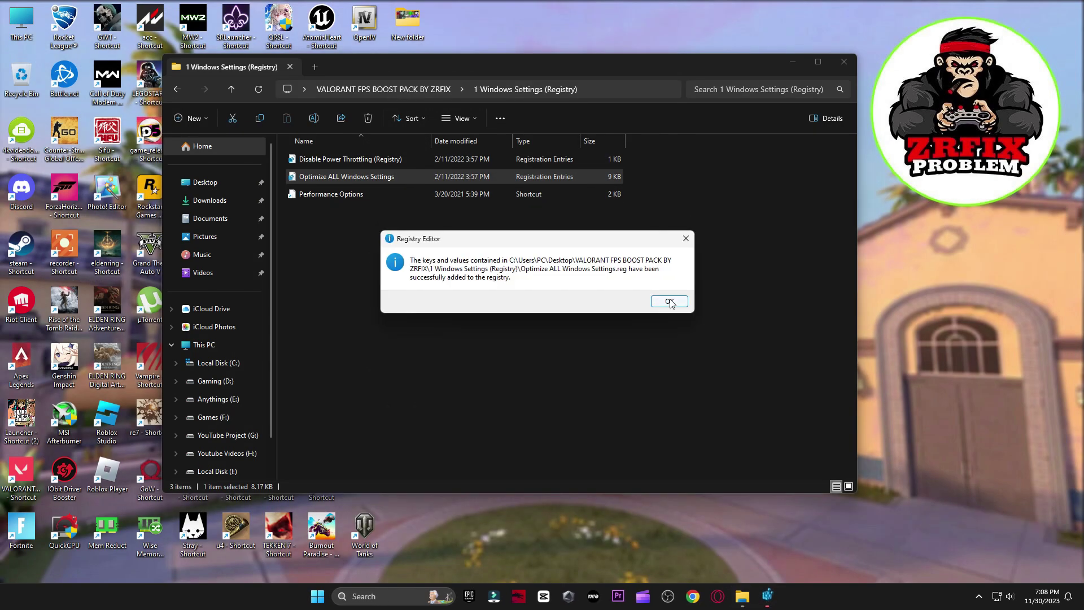
click(661, 299)
double_click(426, 159)
click(656, 298)
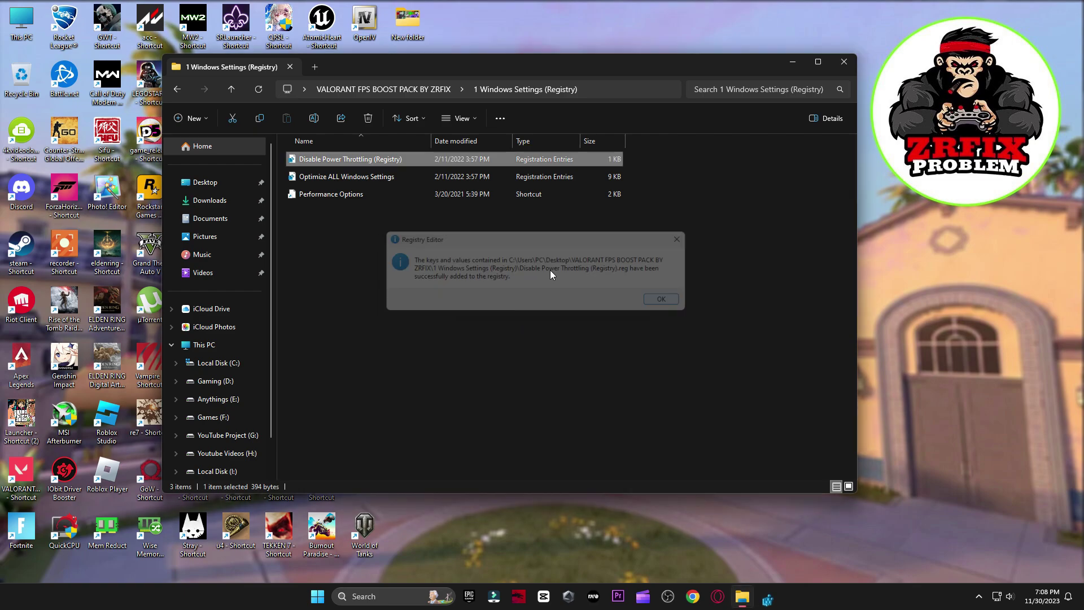
Step: Open Performance Options and accept the visual effects option "Let Windows choose what's best for my computer"
double_click(338, 194)
drag(356, 98, 390, 75)
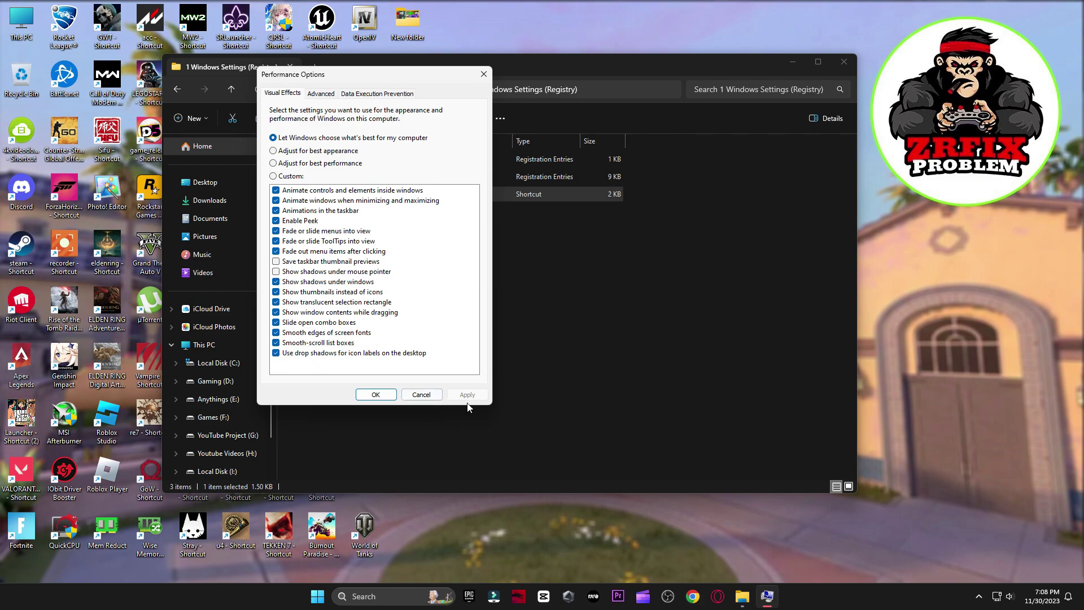
click(382, 397)
Step: Run the Delete Prefetch Files, Delete Temporary Files and Delete Windows Update Cache scripts from the 2 Cleanup folder
click(177, 89)
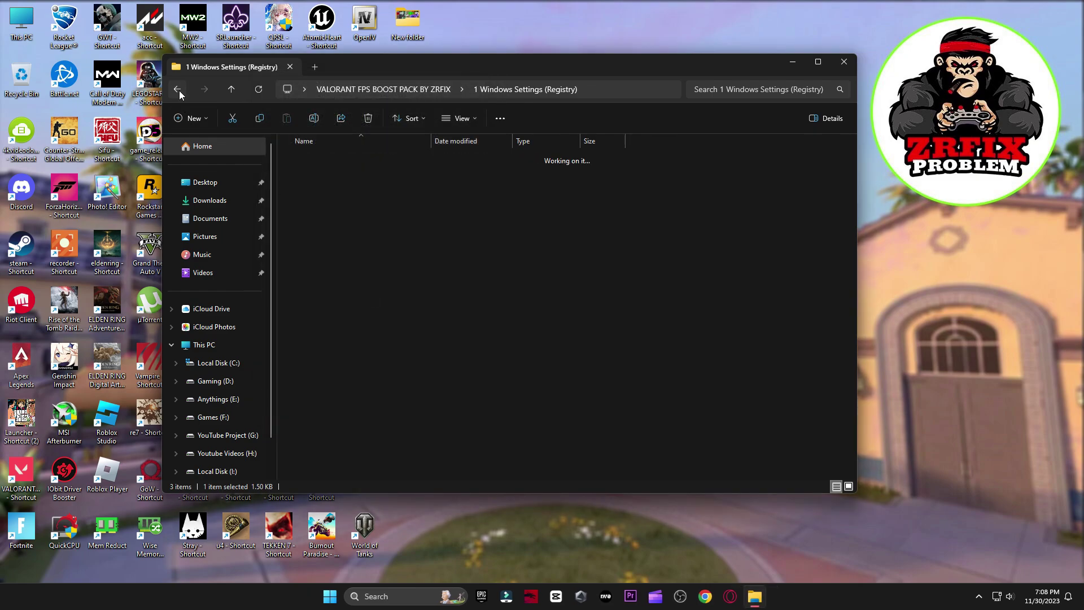
double_click(307, 194)
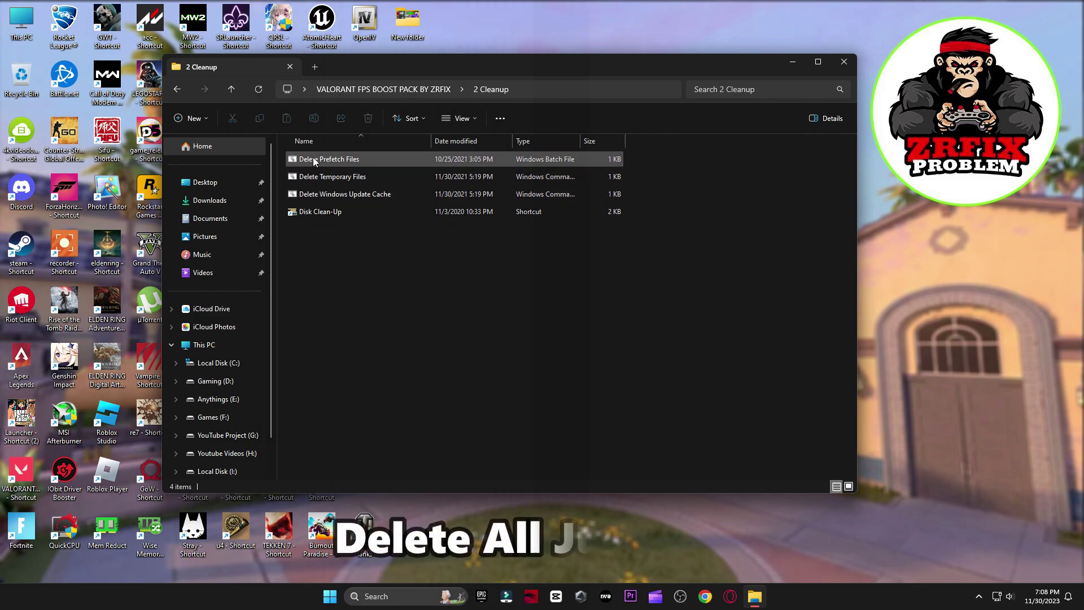
click(314, 159)
double_click(318, 174)
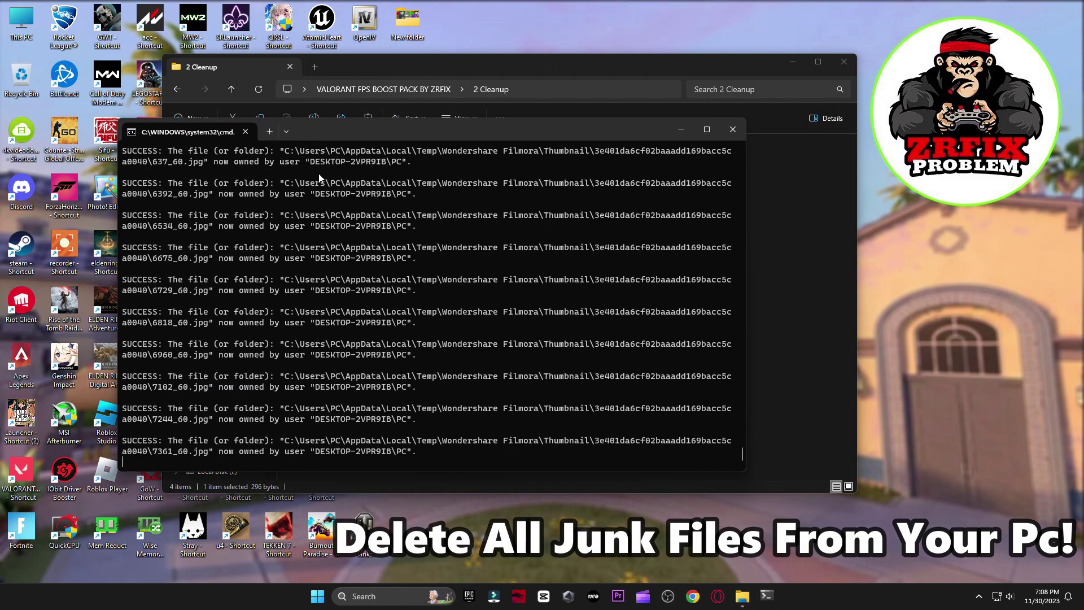
key(Return)
double_click(323, 195)
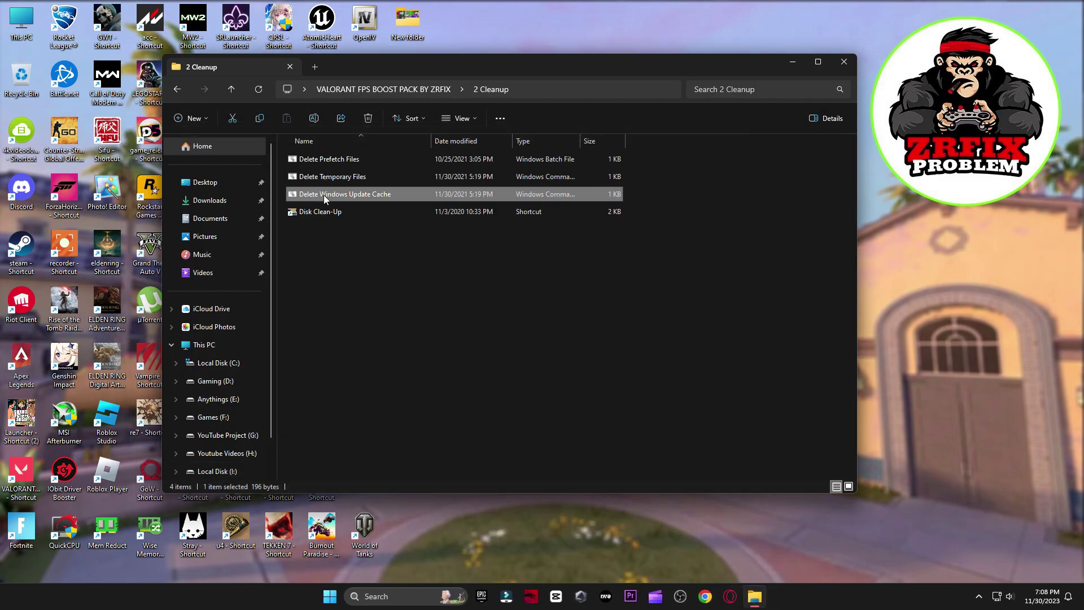
key(Return)
Step: Run Disk Clean-Up on drive C: with every file category selected and permanently delete the files
double_click(324, 211)
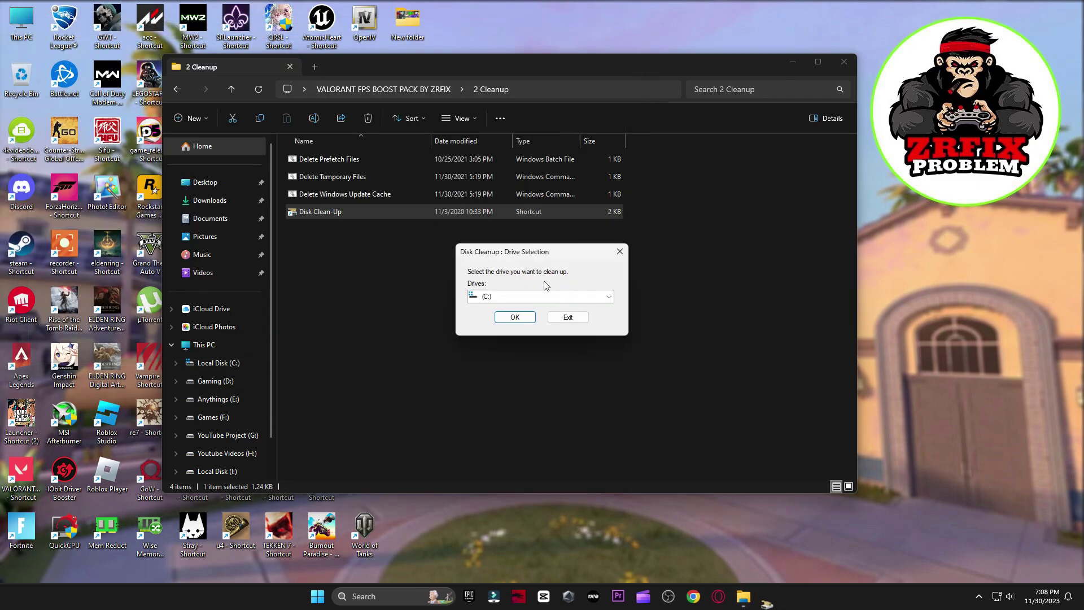
click(514, 317)
click(844, 61)
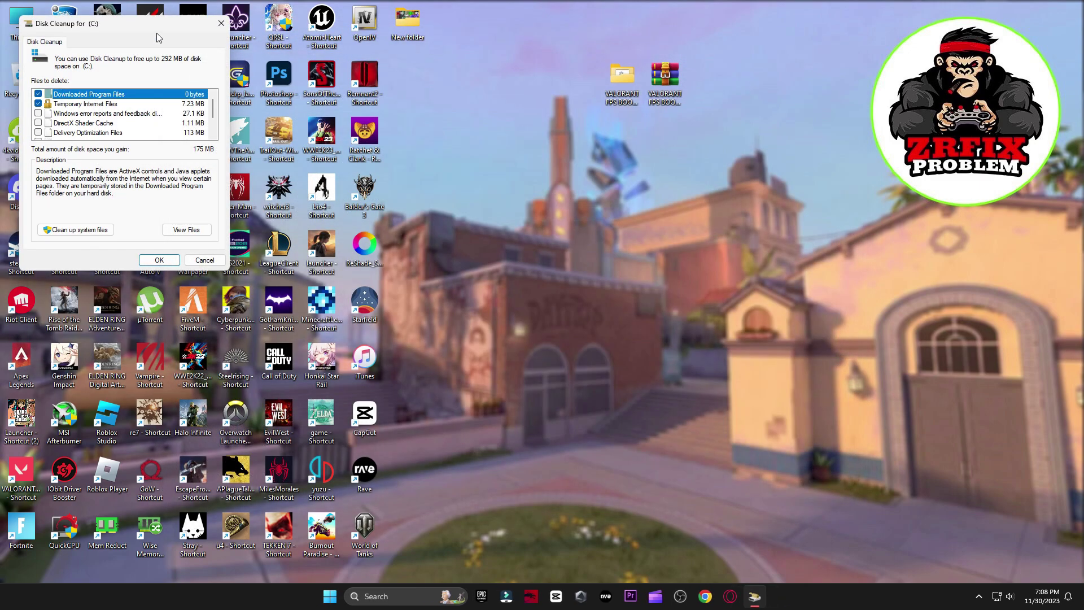
drag(155, 36, 649, 61)
click(531, 144)
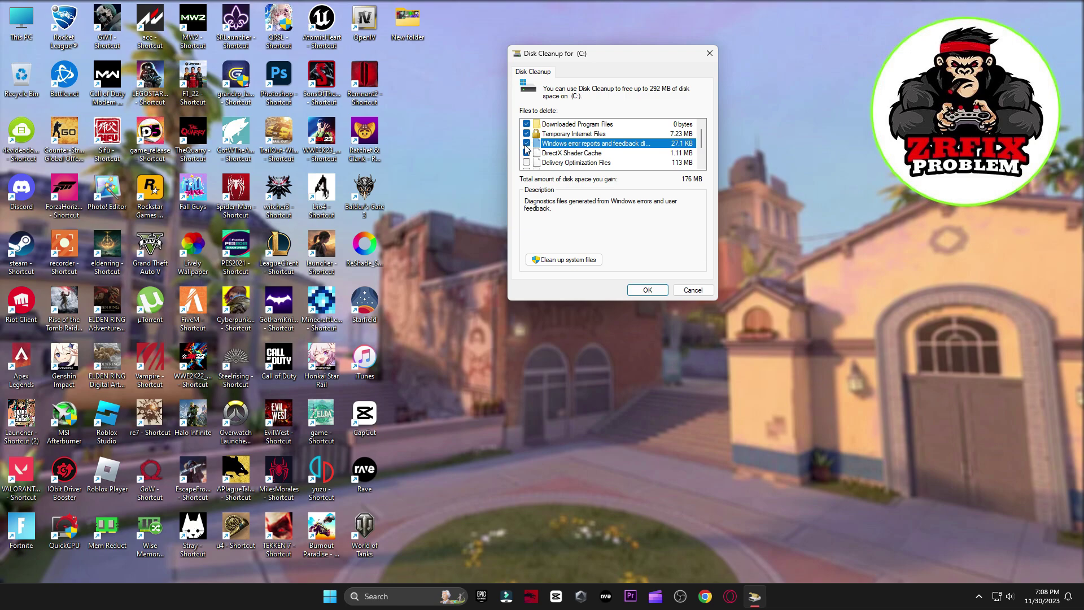
scroll(531, 153, down, 1)
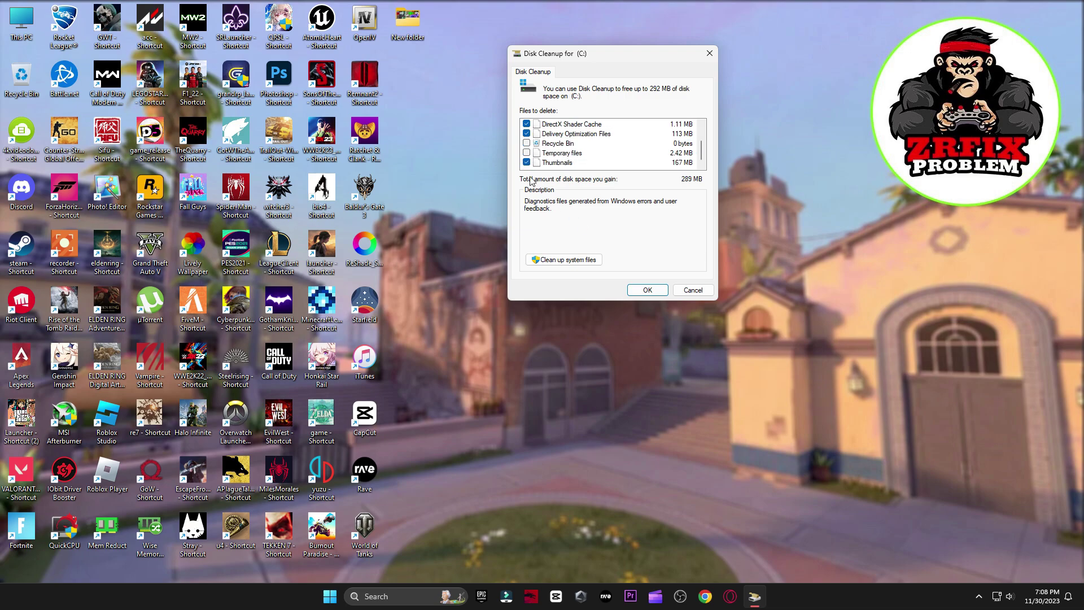
click(637, 288)
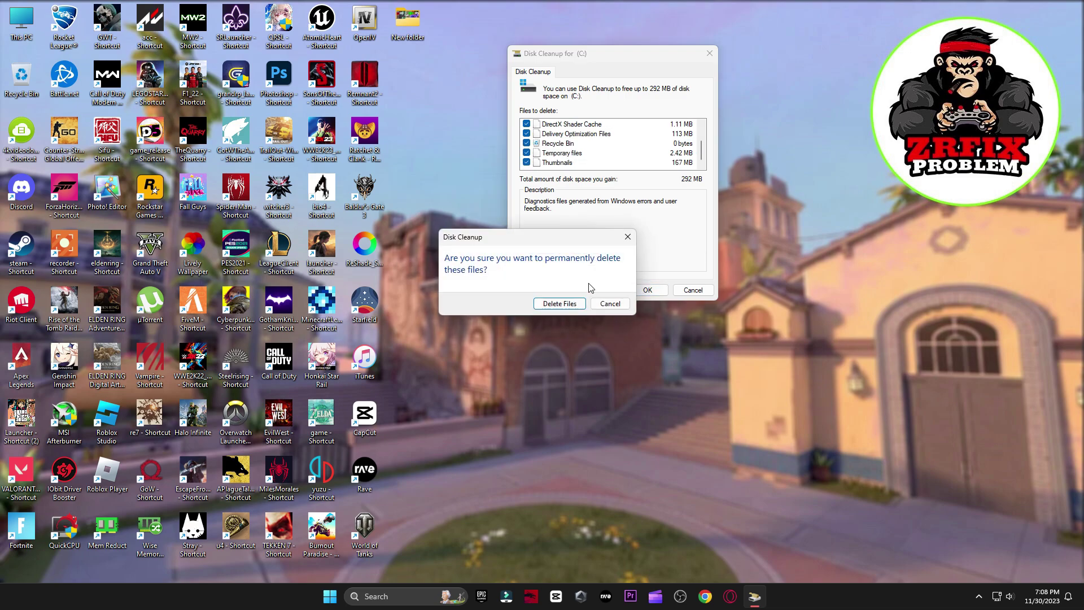
click(568, 304)
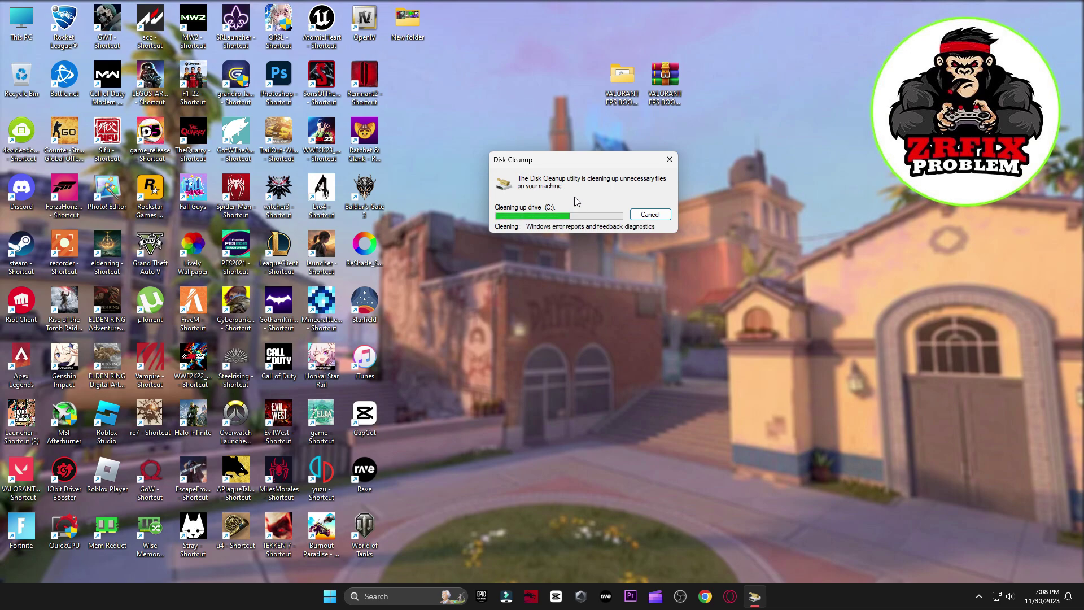
Step: Look through the recommended AMD graphics settings pictures in the pack's 3 GPU Settings folder
double_click(623, 107)
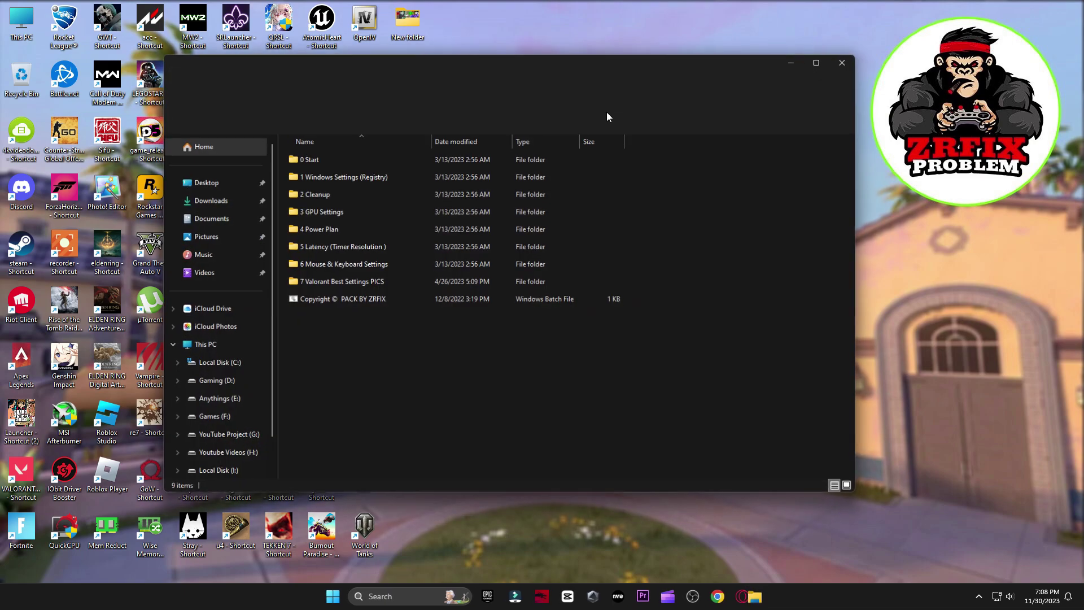
double_click(333, 210)
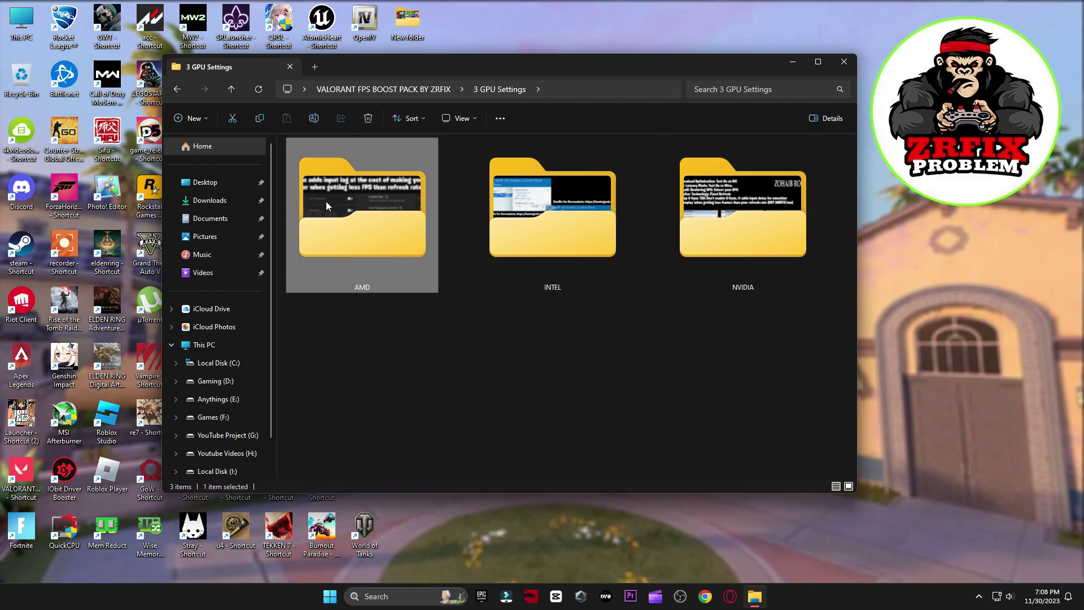
double_click(326, 210)
double_click(326, 203)
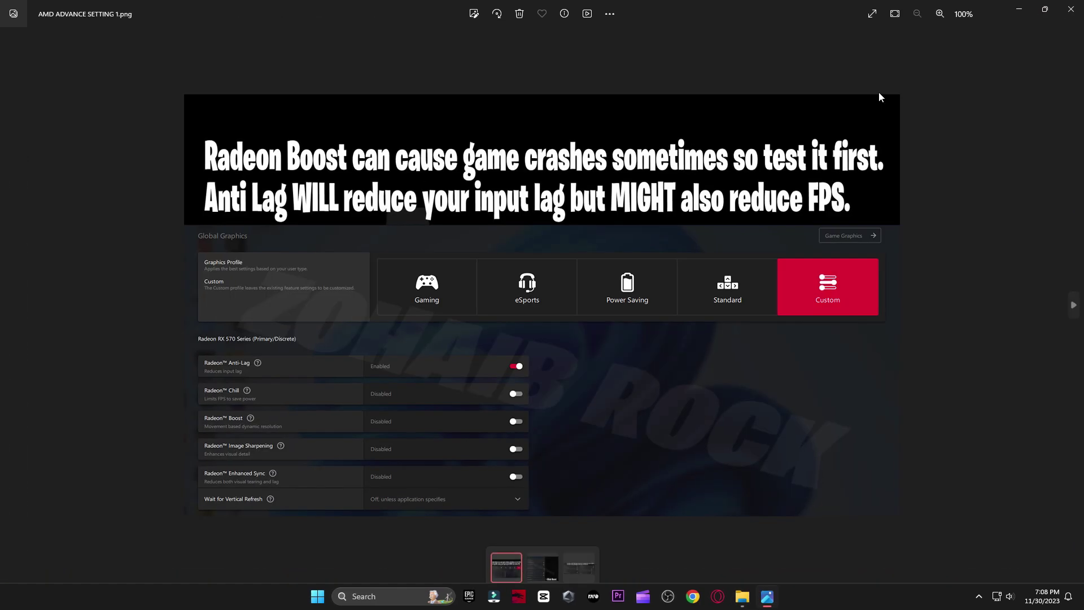
click(1044, 9)
drag(682, 101, 591, 58)
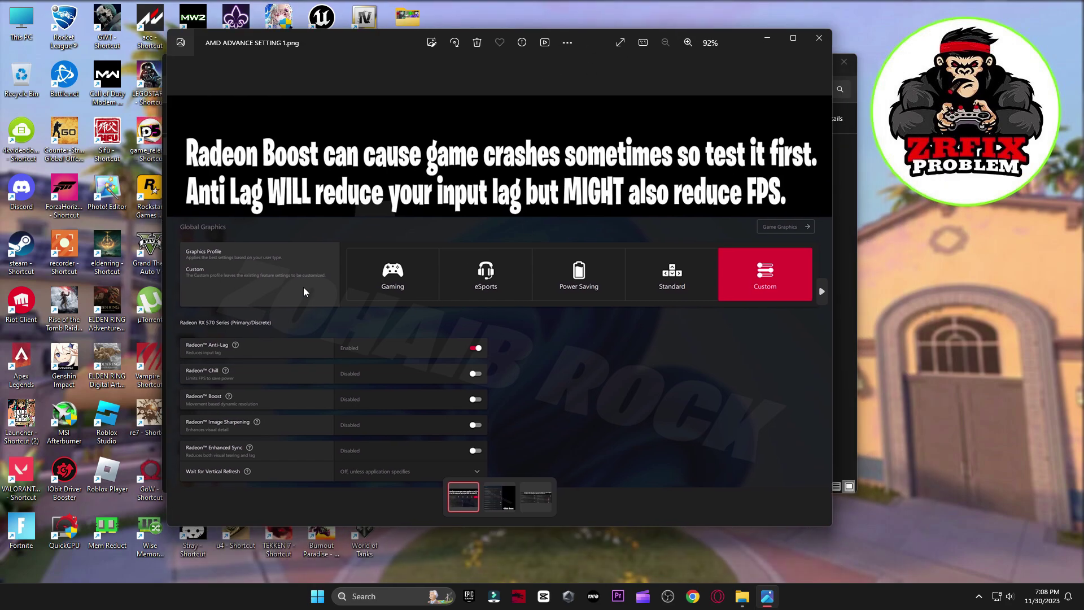
key(Right)
key(Right)
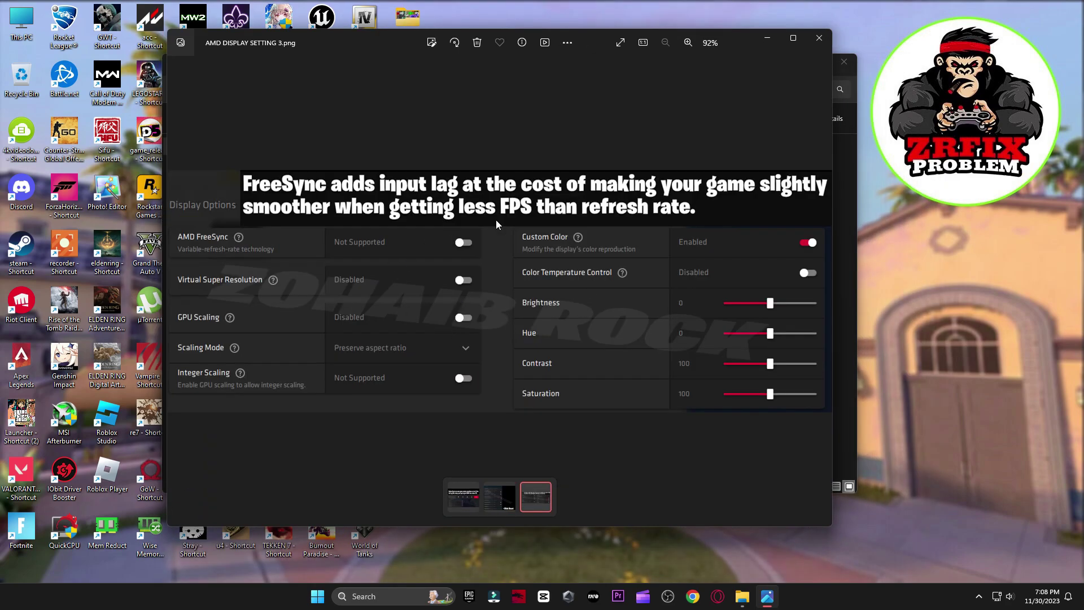
click(819, 38)
Step: View the Intel HD Graphics Control Panel picture in the INTEL folder of 3 GPU Settings, then close it
click(500, 89)
double_click(575, 231)
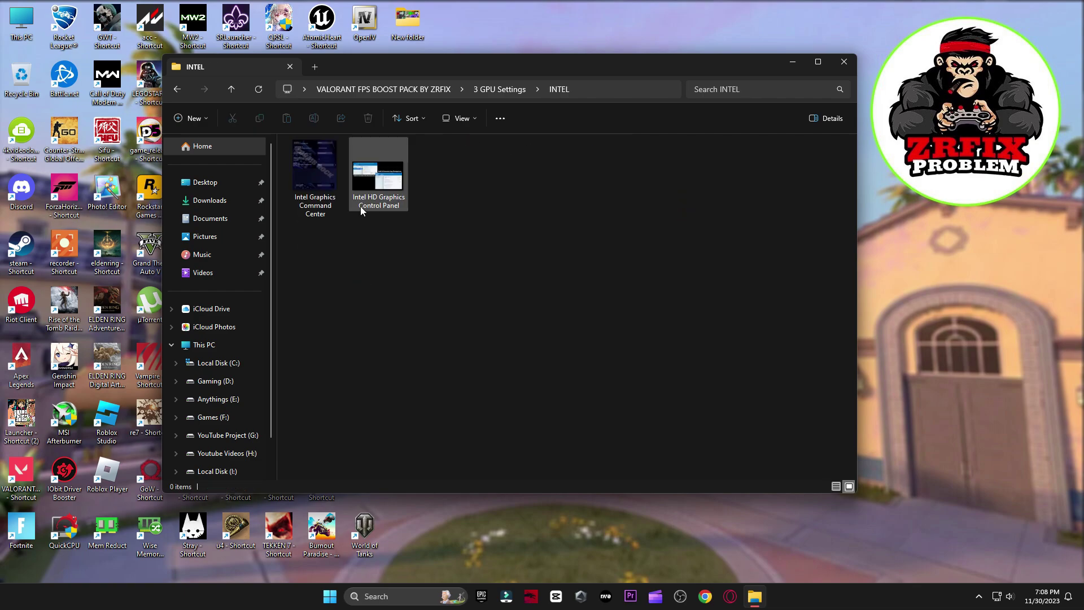
click(359, 201)
double_click(358, 197)
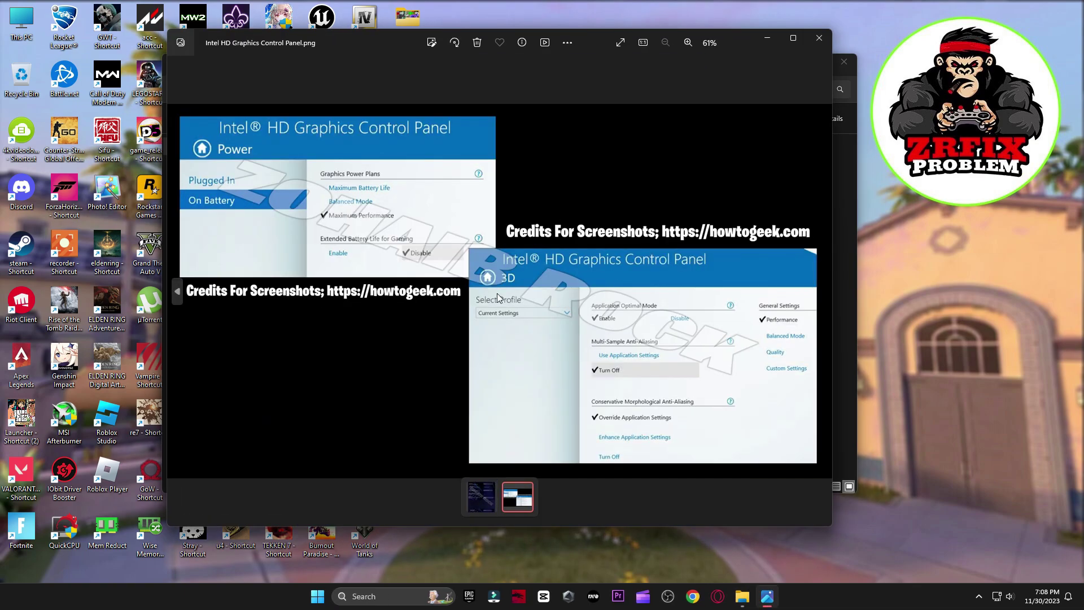
click(819, 38)
Step: View the NVIDIA Settings (Manage 3D Settings) picture in the NVIDIA folder of 3 GPU Settings
click(500, 89)
double_click(742, 186)
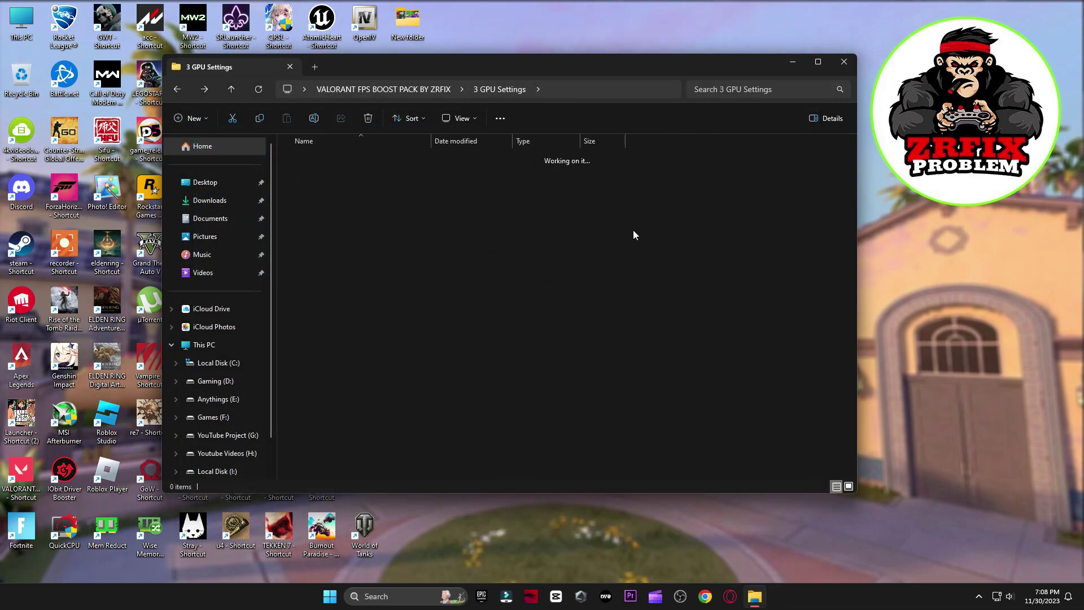
click(329, 180)
double_click(329, 180)
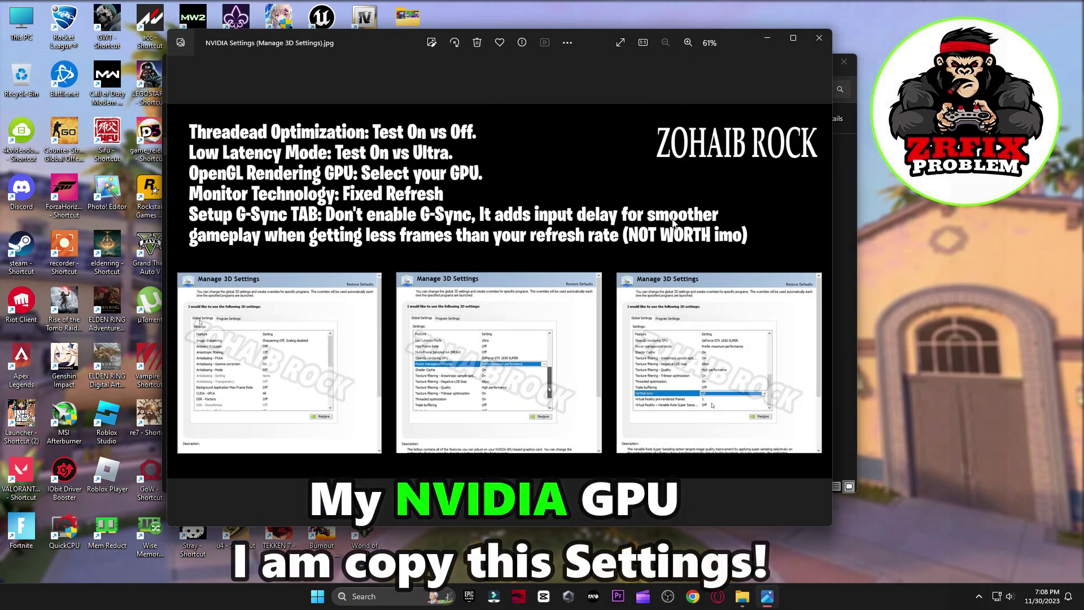
Step: Switch to NVIDIA Control Panel, review the global features under Manage 3D Settings, and close it
right_click(907, 215)
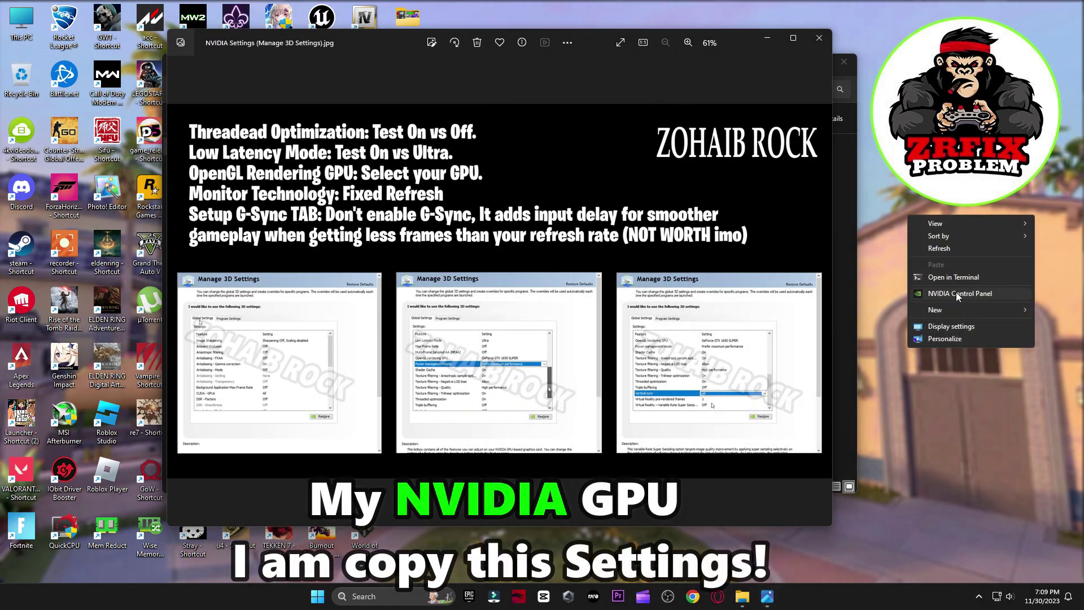
click(956, 292)
click(819, 38)
click(833, 66)
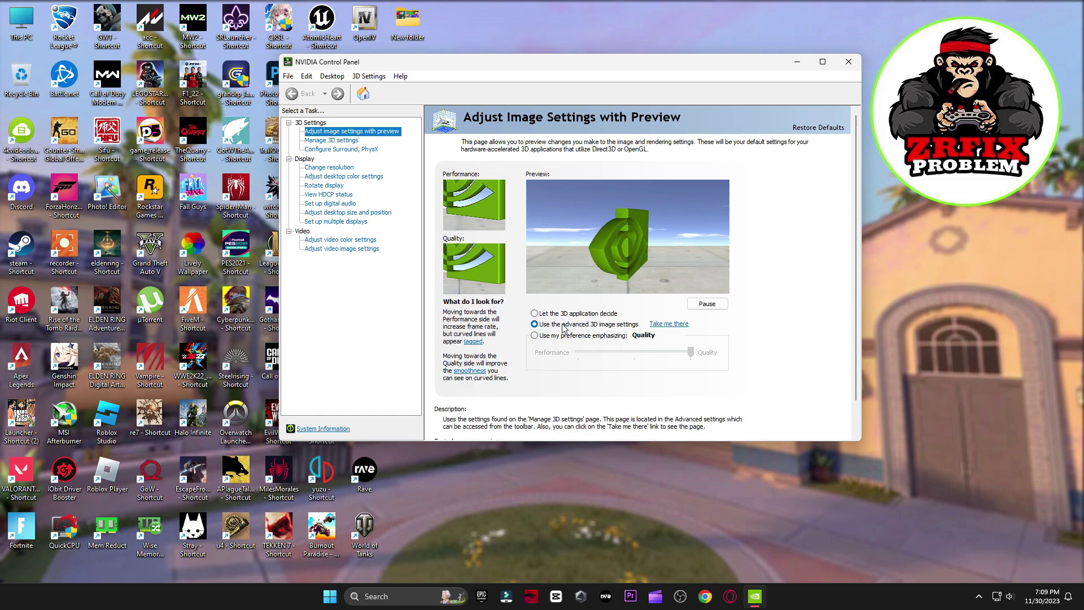
click(318, 141)
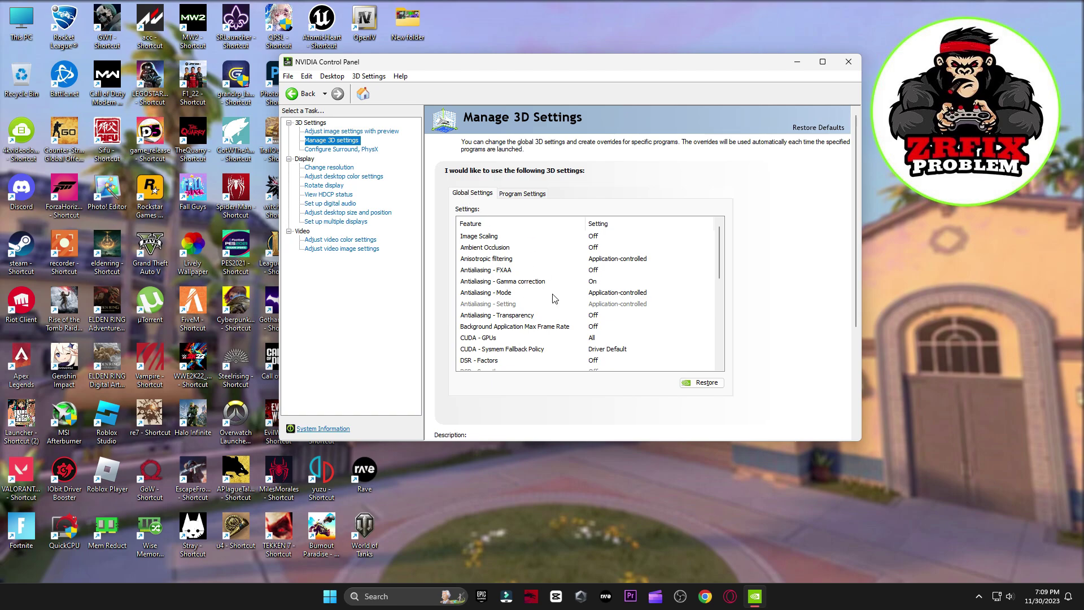
scroll(607, 282, down, 4)
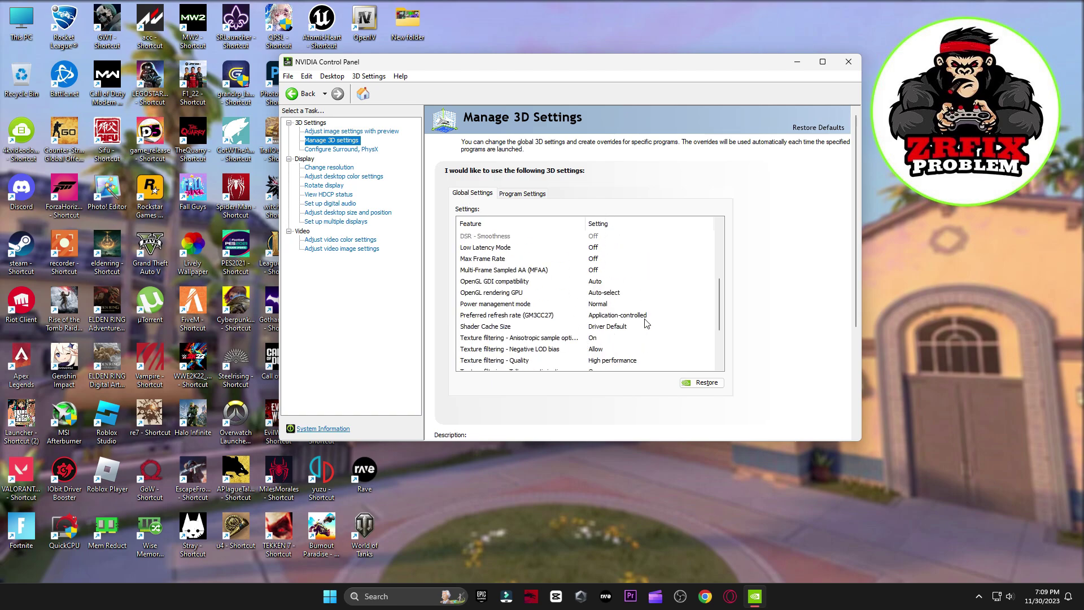
scroll(638, 326, down, 2)
scroll(617, 277, down, 1)
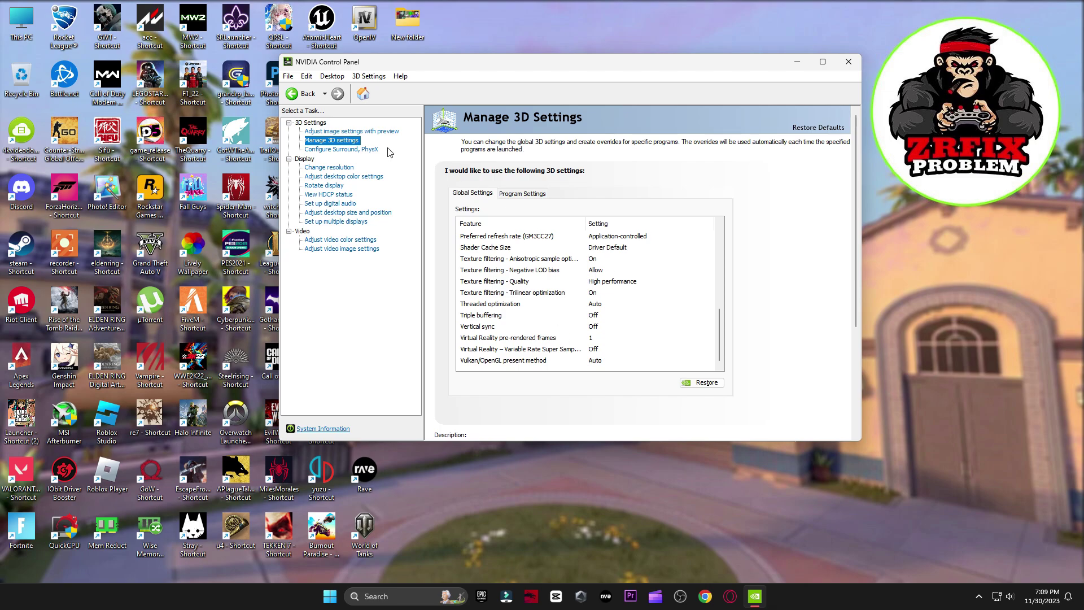
key(alt+F4)
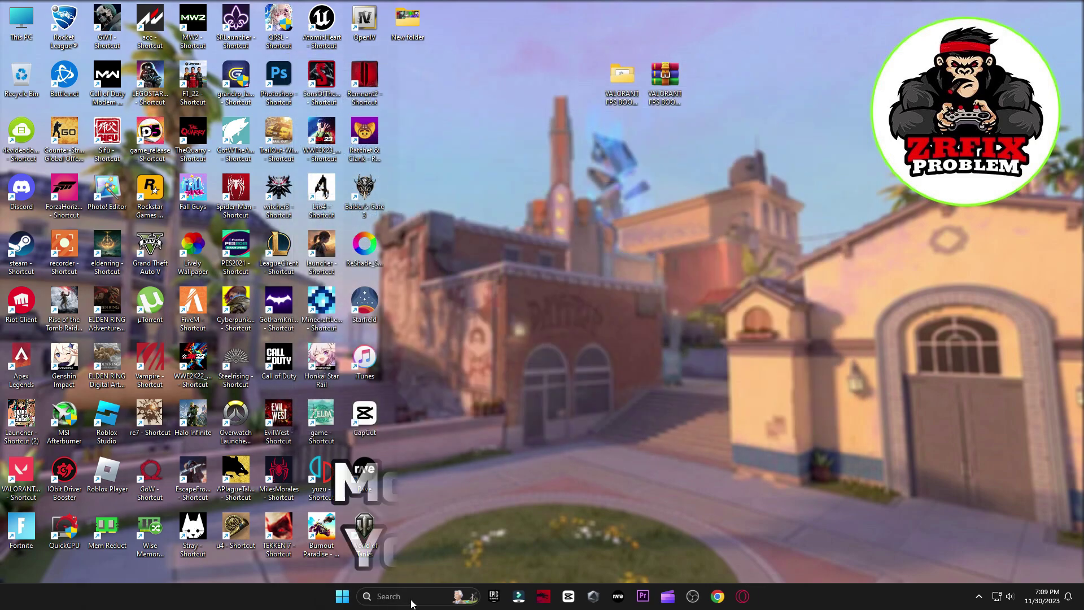
Step: Open GeForce Experience, check for graphics driver updates, and close it
click(410, 600)
text(gef)
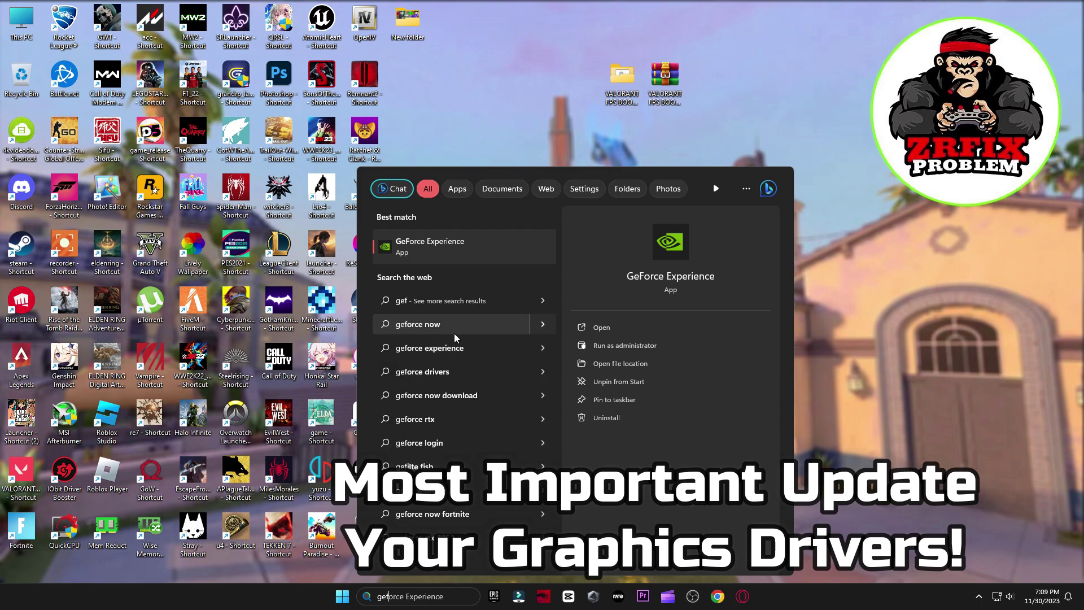
click(432, 249)
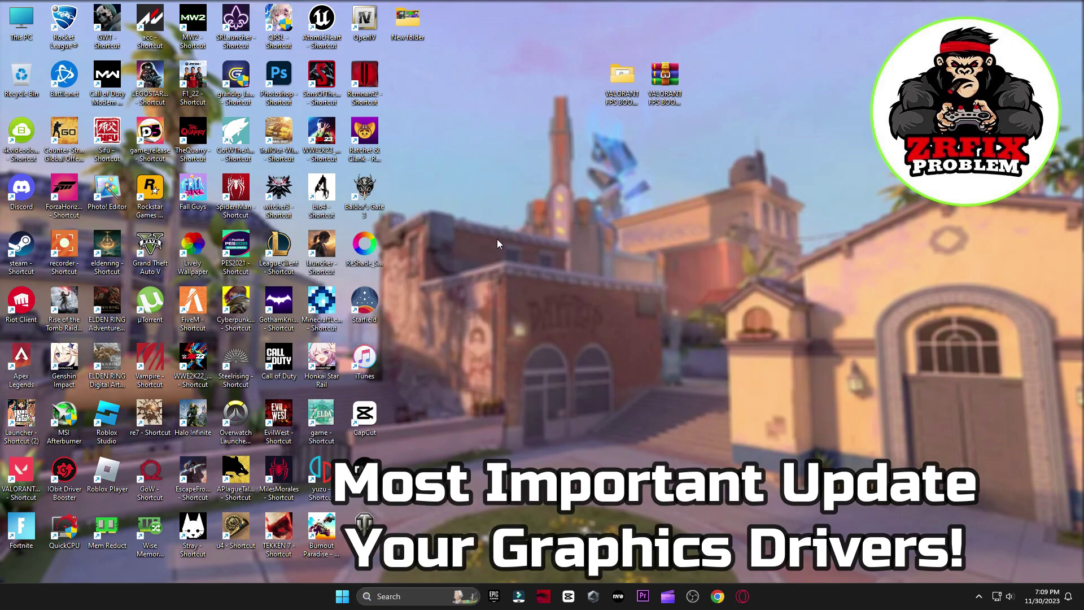
drag(797, 100, 601, 62)
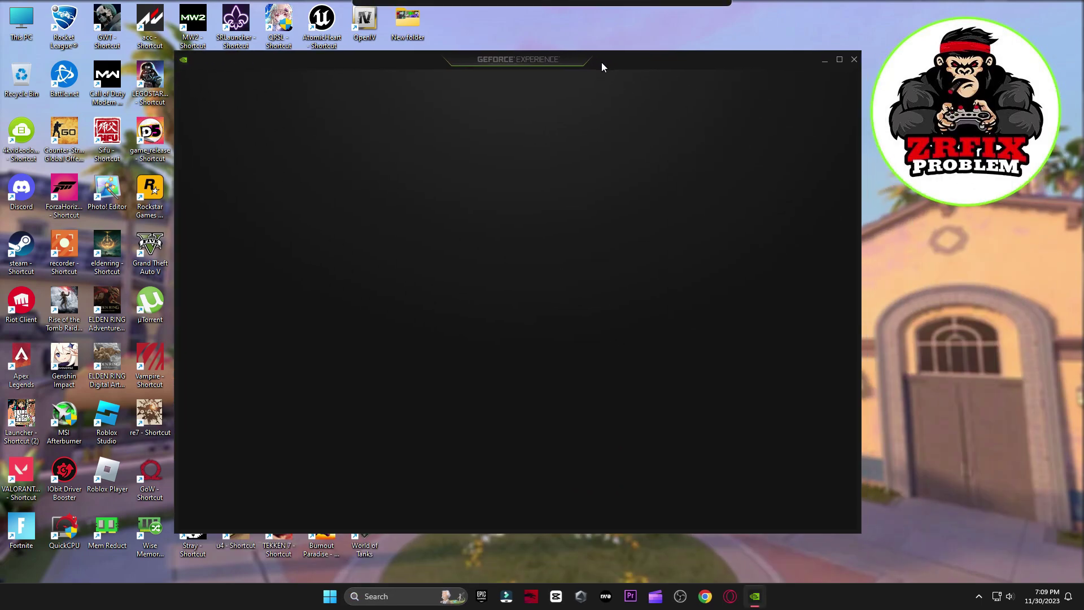
click(284, 87)
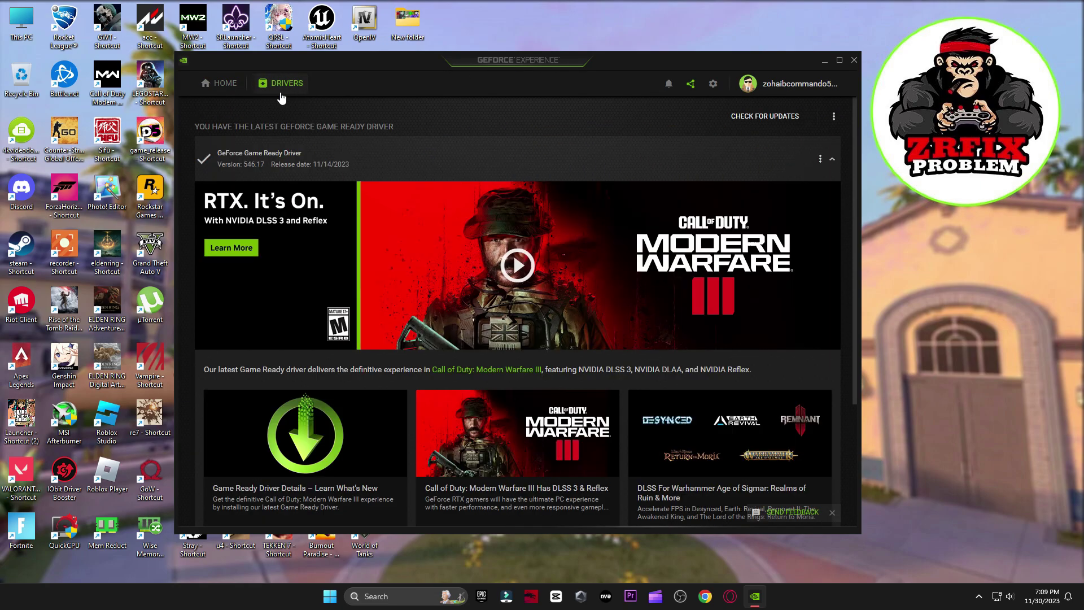
click(714, 113)
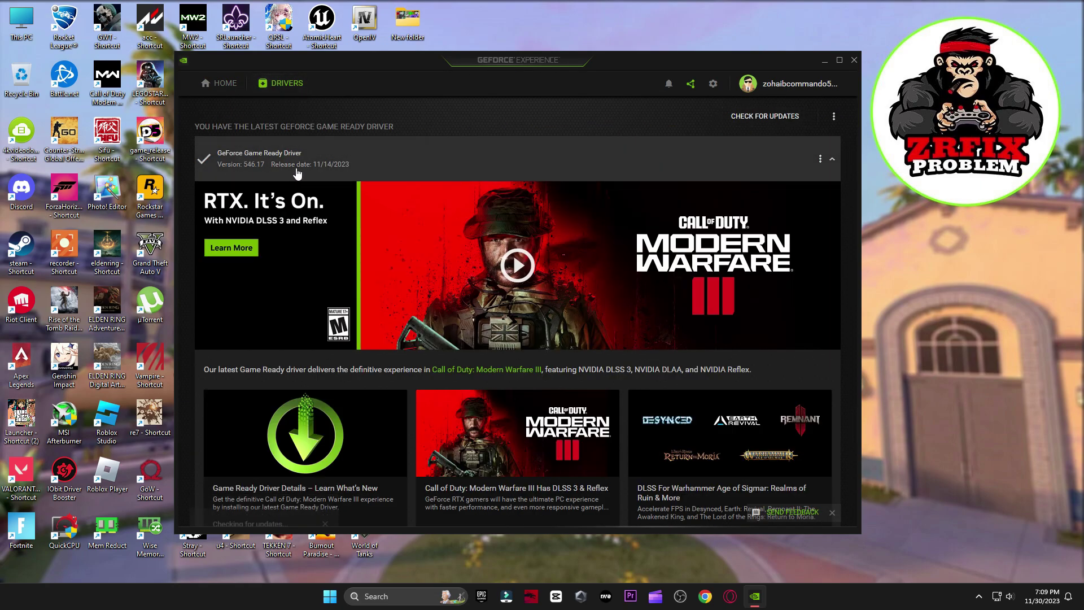
click(856, 61)
Step: Look up the 64bit Quick-CPU installer in the pack's 4 Power Plan folder, then launch the installed Quick CPU and close the folder
double_click(611, 81)
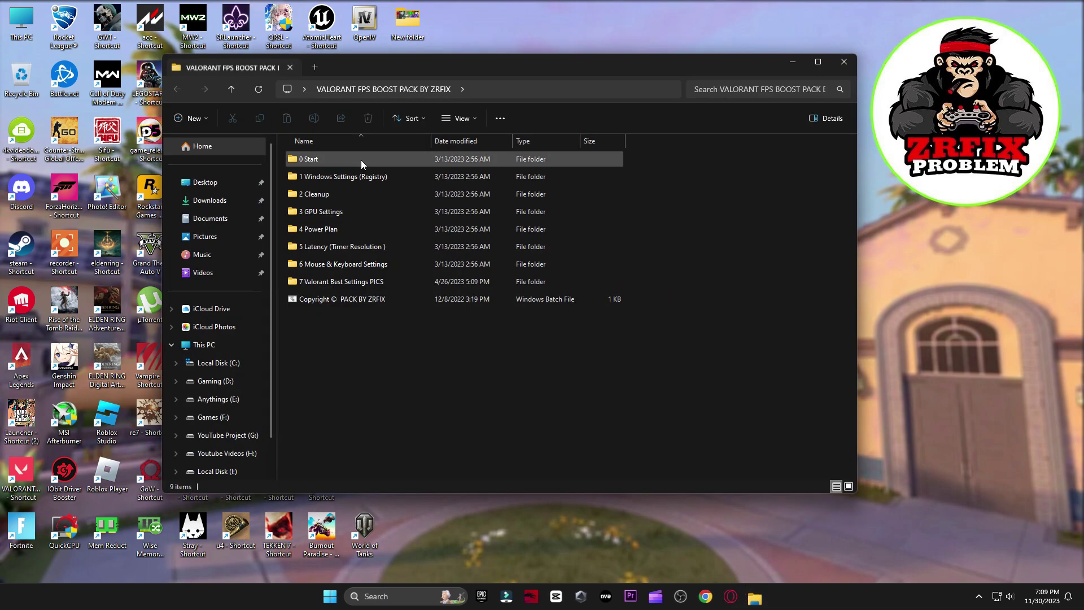
double_click(319, 229)
double_click(310, 159)
click(311, 177)
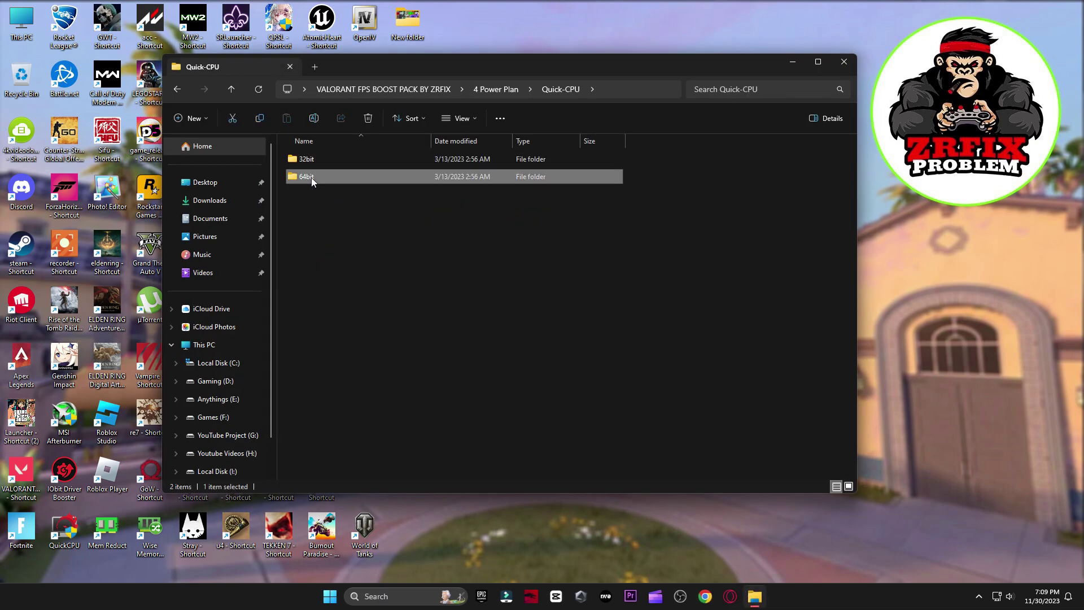
double_click(310, 177)
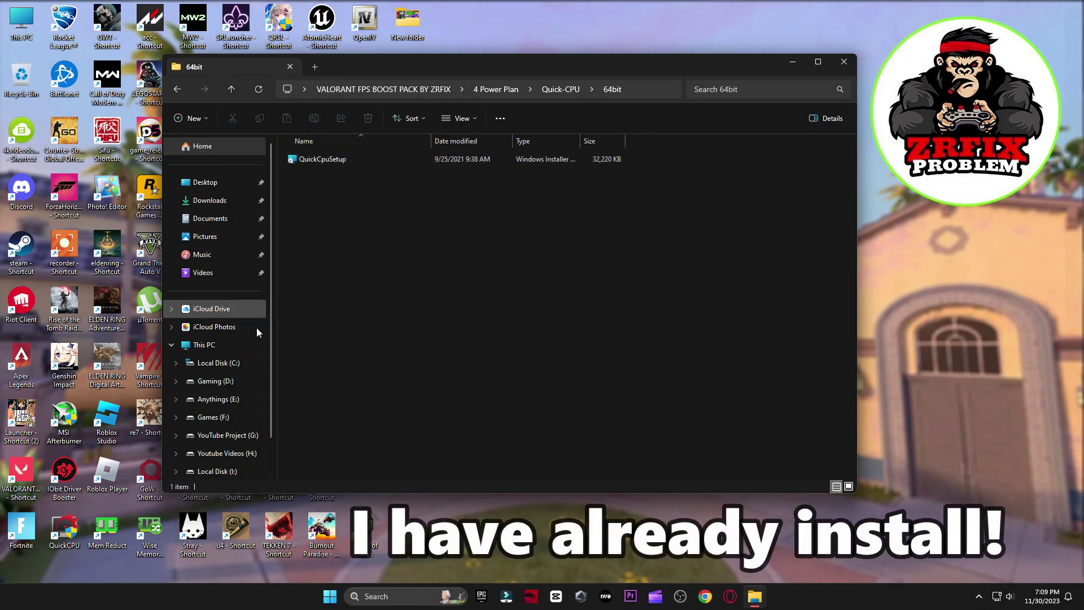
click(66, 536)
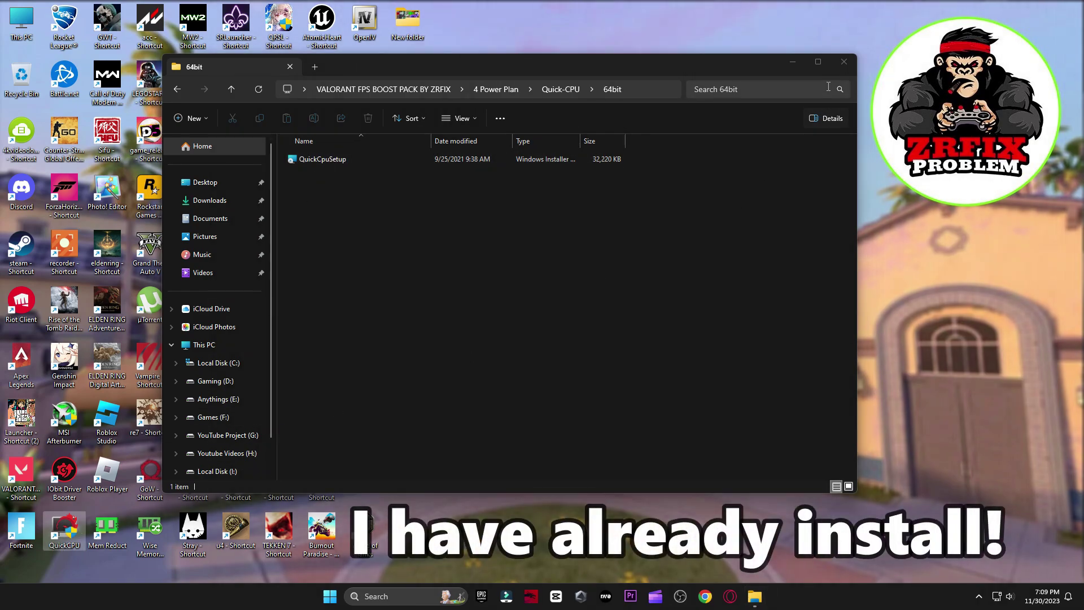
click(843, 62)
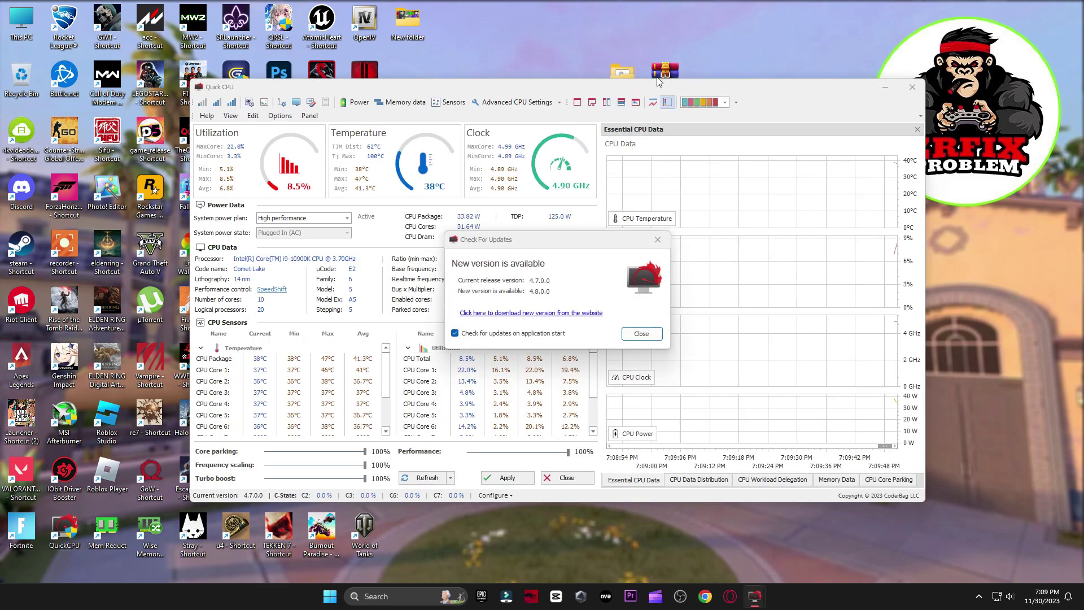
Step: Dismiss the Quick CPU update notice and choose High performance as the system power plan
click(657, 238)
drag(670, 86, 608, 45)
click(261, 177)
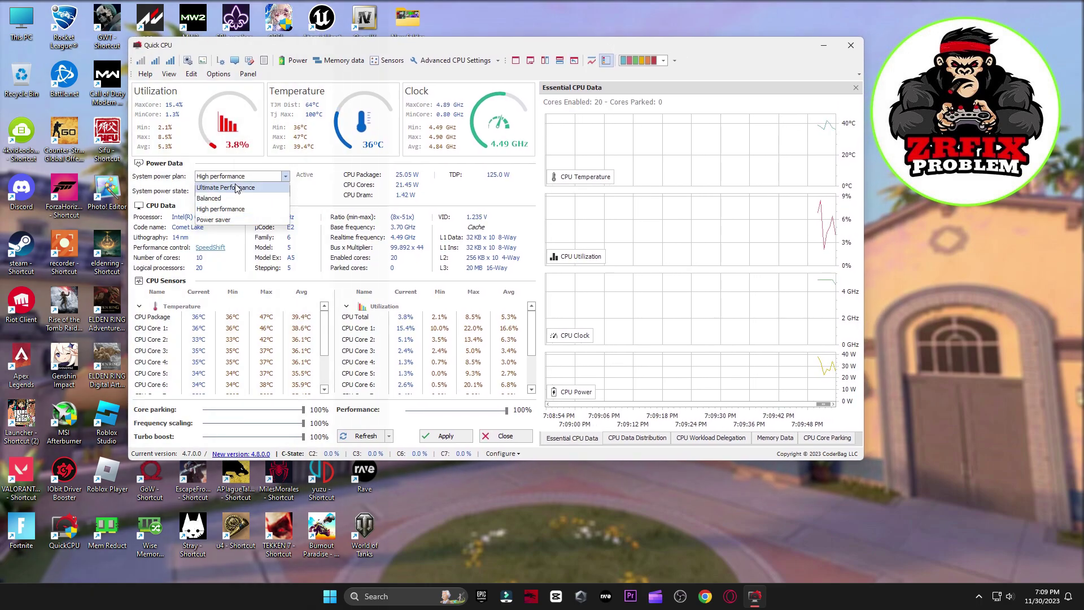
click(230, 212)
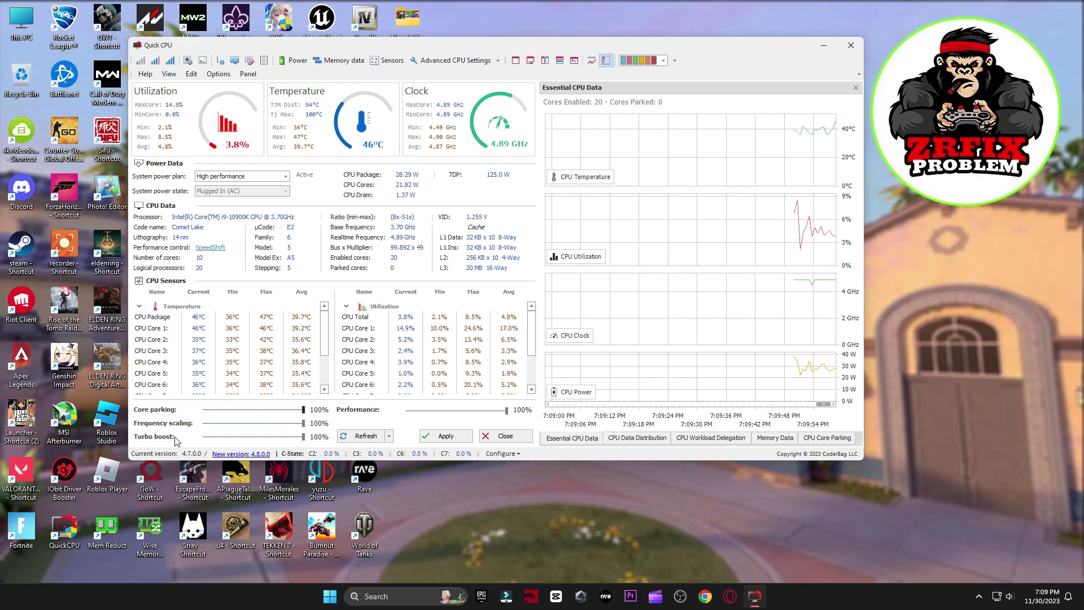
Step: Apply the Quick CPU settings with core parking, frequency scaling, turbo boost and performance at 100%, then close Quick CPU
drag(303, 436, 199, 443)
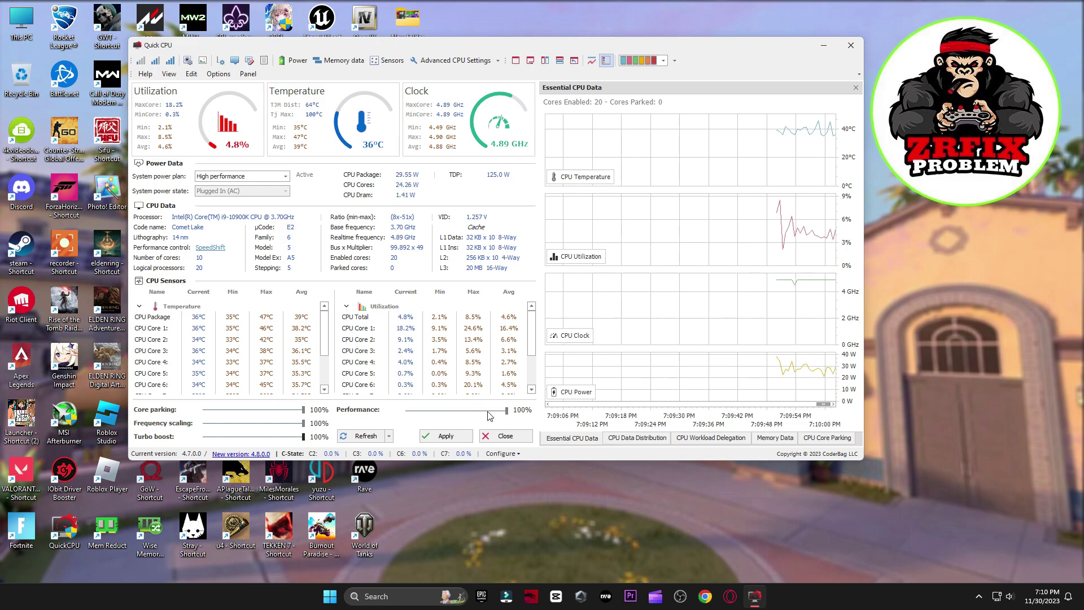
click(446, 436)
click(561, 283)
click(504, 435)
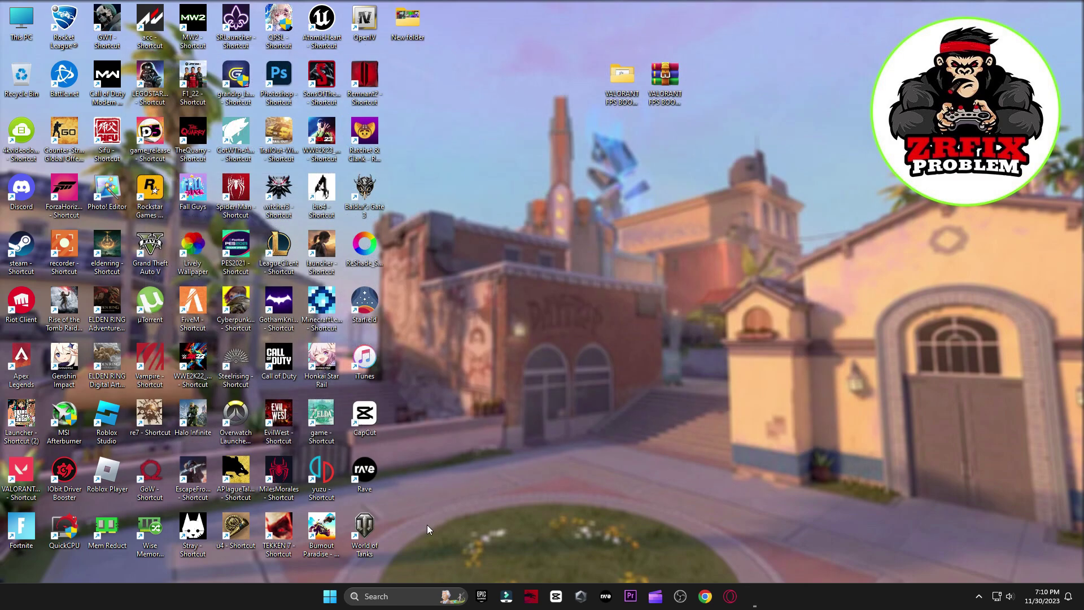
Step: Check the active Windows power plan in Power Options, look through the additional plans, and close it
click(379, 597)
text(power)
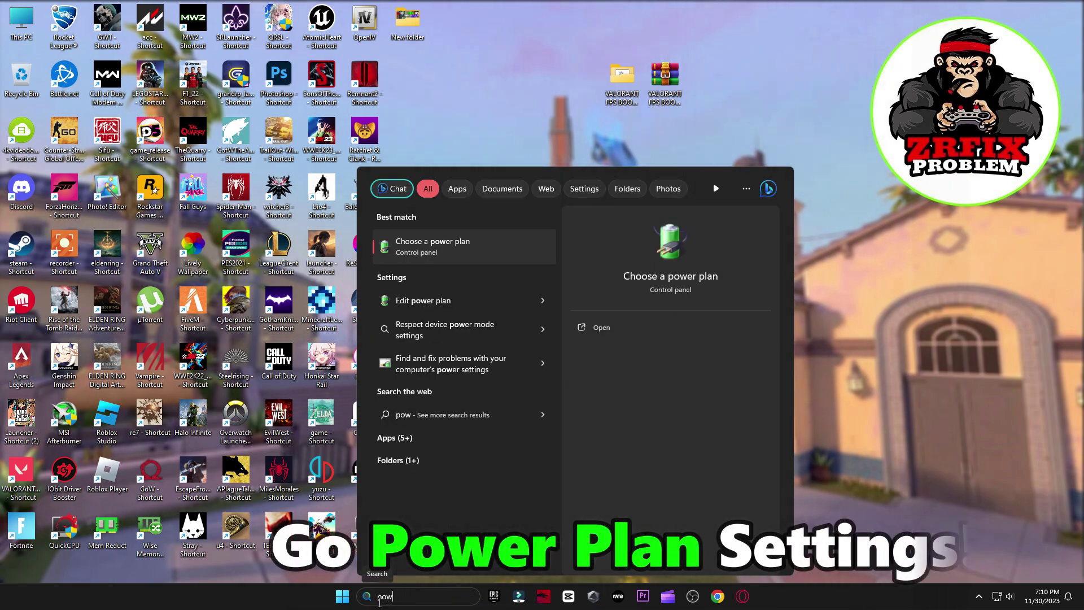
click(429, 253)
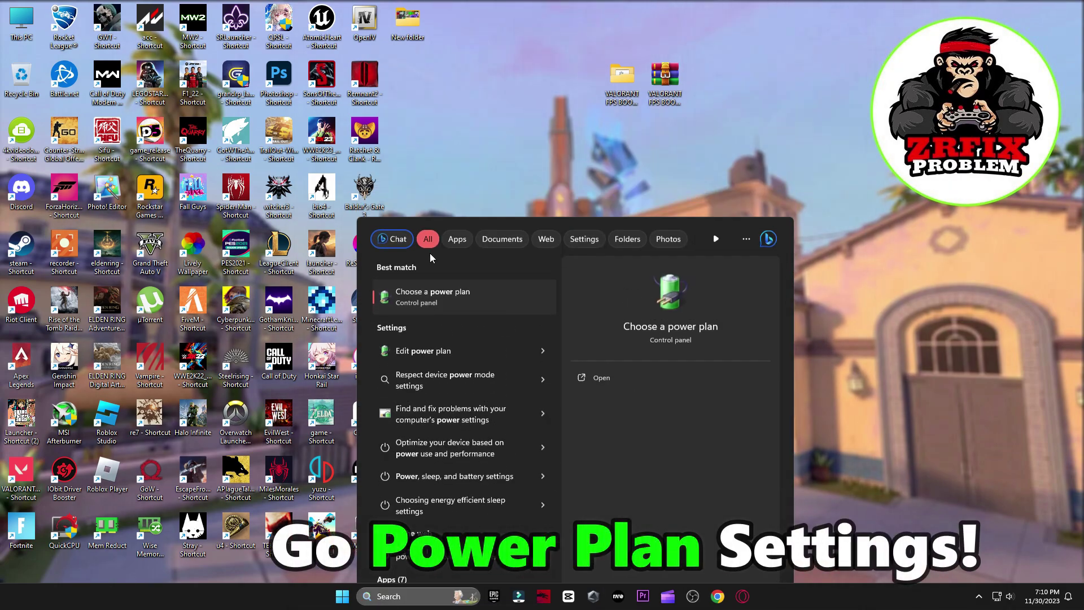
drag(691, 96, 490, 55)
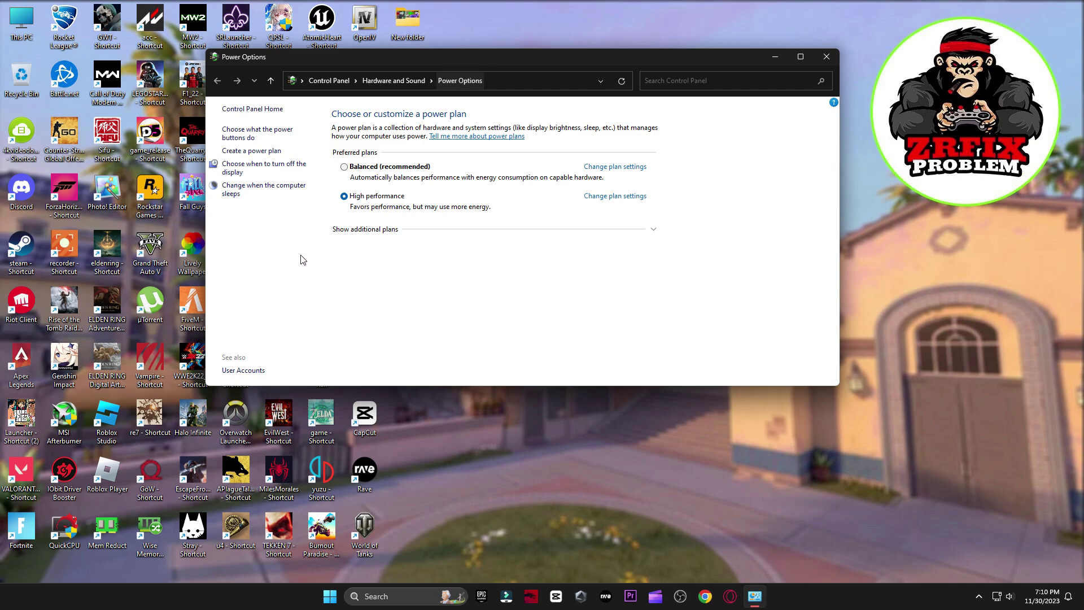
click(362, 237)
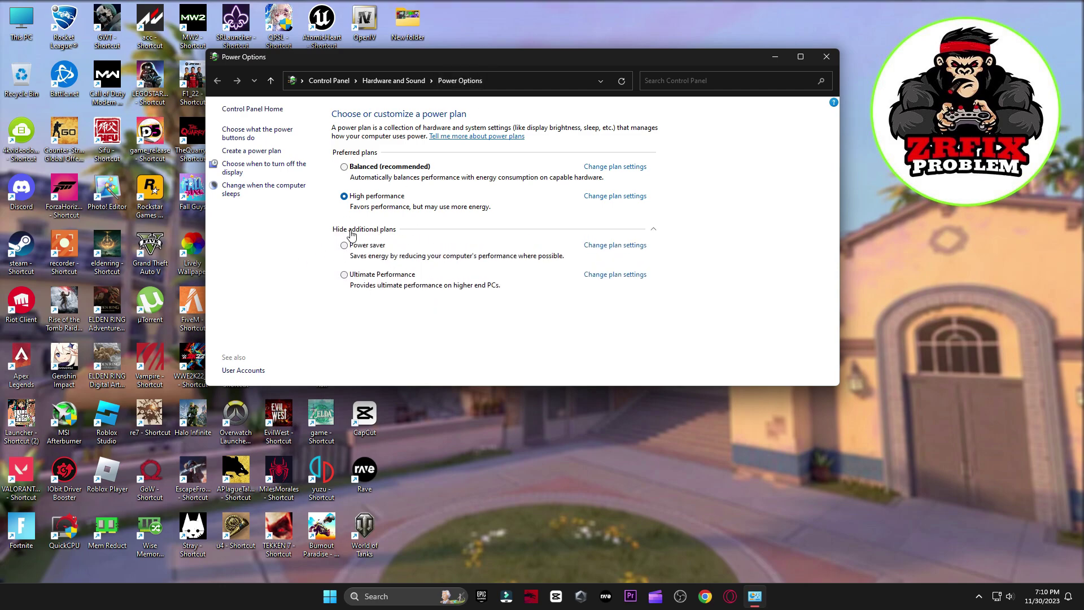
click(653, 229)
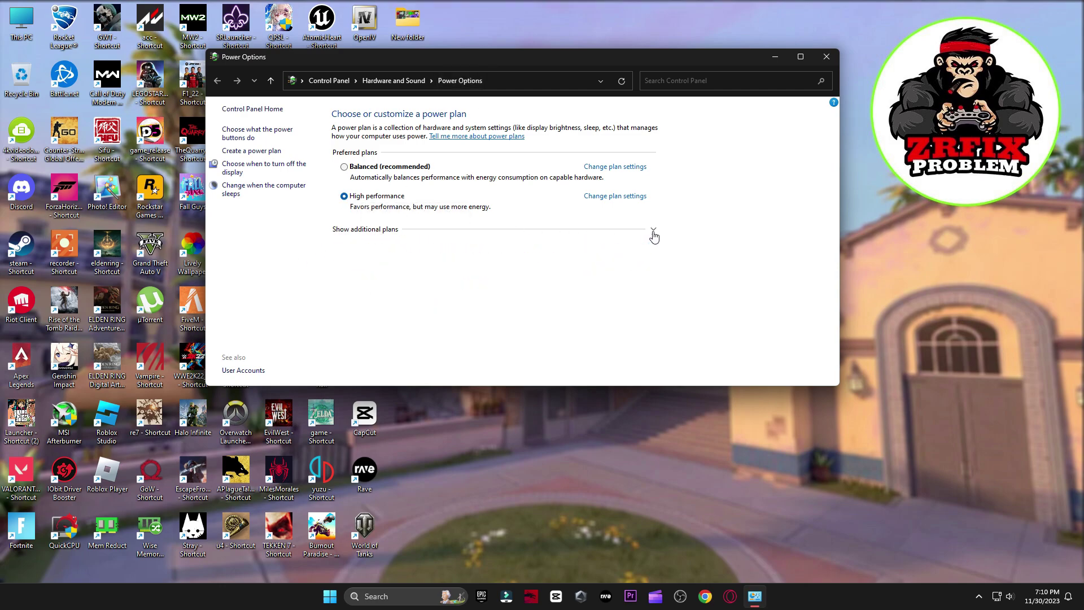
click(815, 59)
Step: Run Timer Resolution from the pack's 5 Latency (Timer Resolution) folder, set the timer to Maximum, and minimize it so it keeps running
double_click(621, 84)
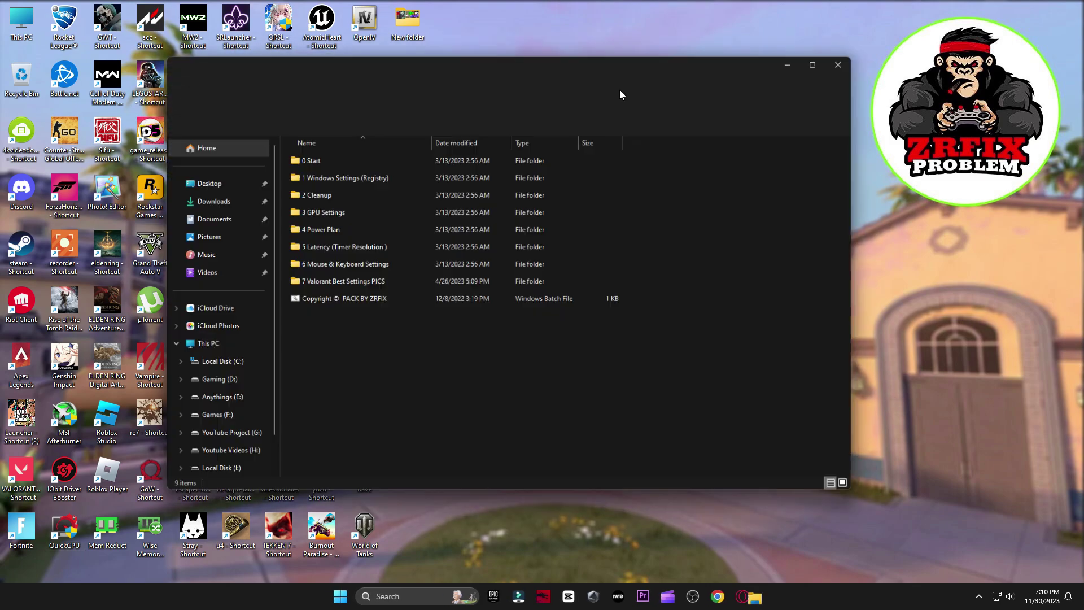
double_click(344, 244)
double_click(339, 161)
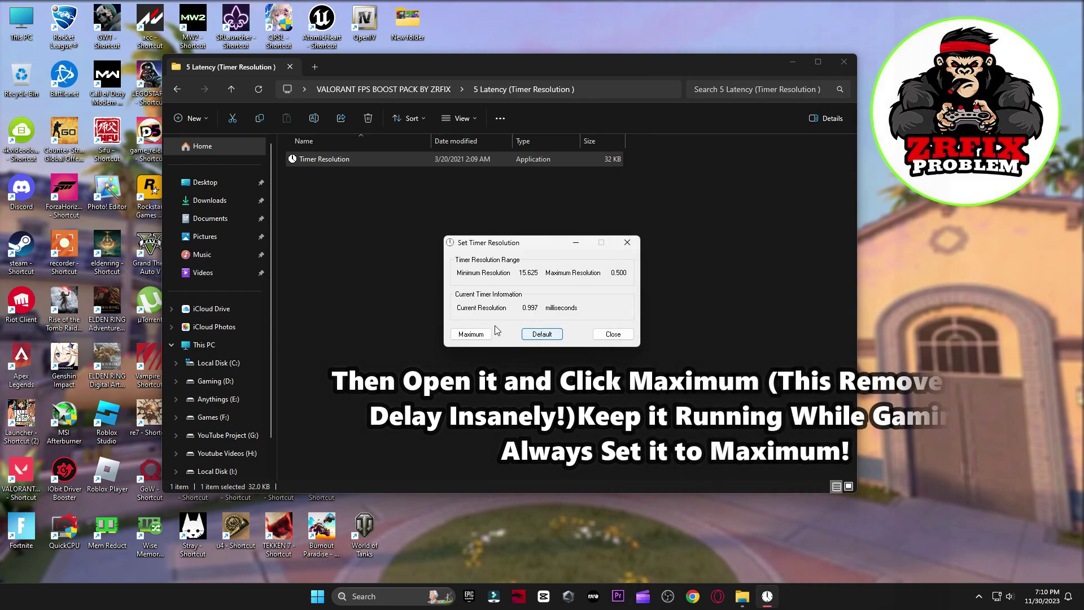
click(471, 334)
click(478, 336)
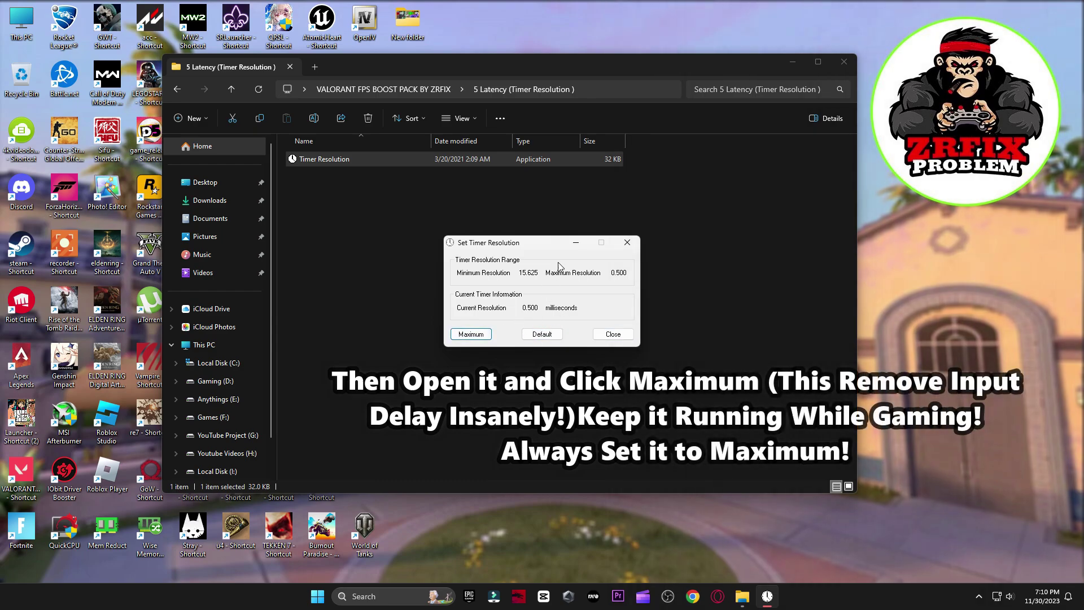
click(576, 242)
Step: Launch the M1 Mouse Acceleration shortcut from the pack's 6 Mouse & Keyboard Settings folder and clear the folder window out of the way
click(177, 89)
click(351, 267)
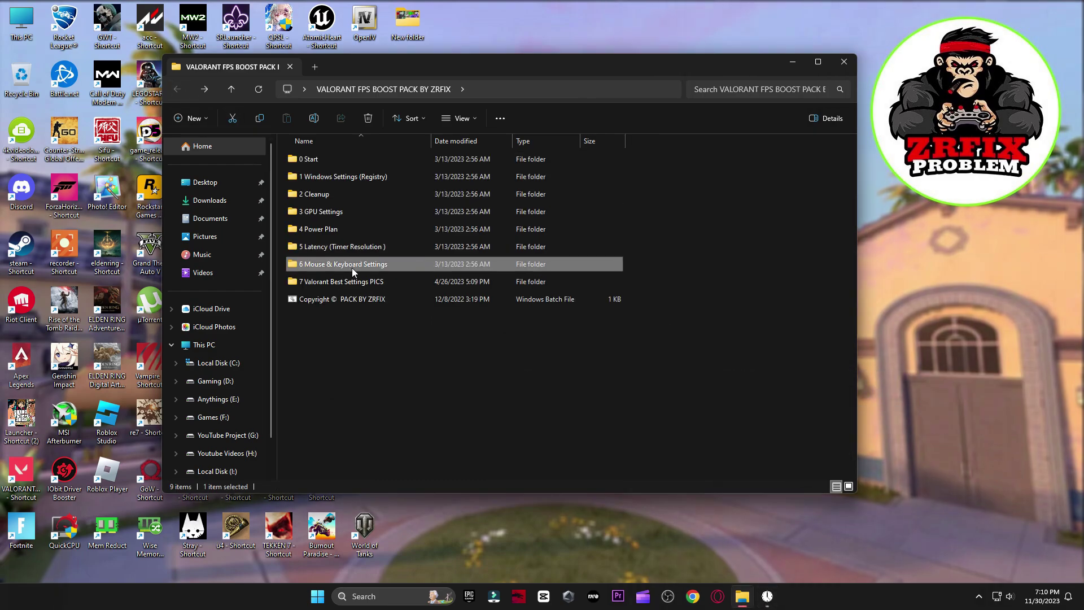
double_click(351, 267)
click(375, 171)
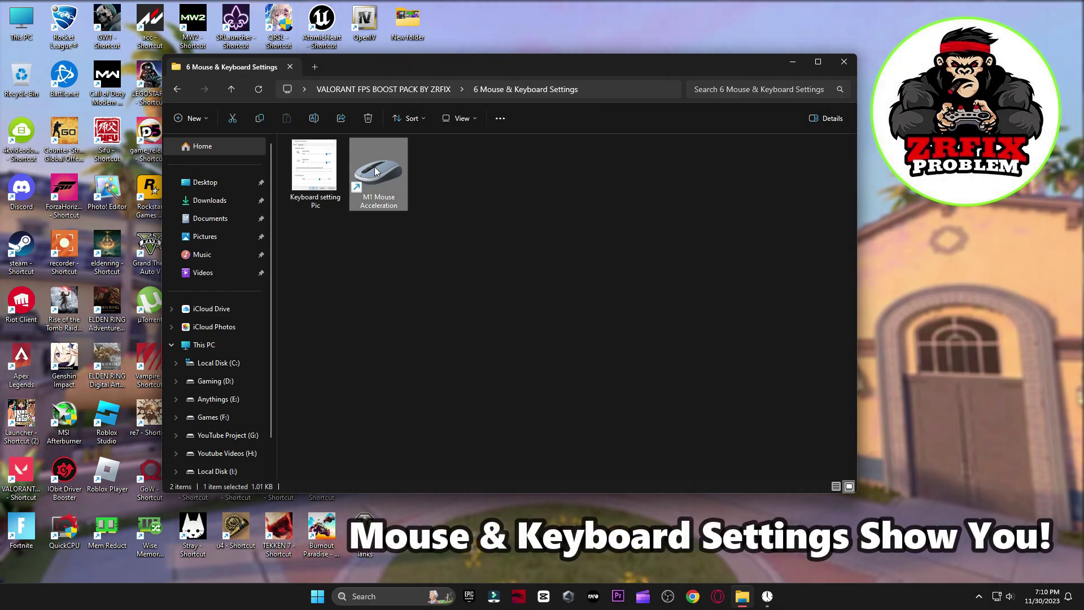
double_click(375, 171)
click(843, 62)
drag(254, 124, 657, 50)
Step: Turn off Enhance pointer precision in the mouse properties, then apply and confirm the settings
click(601, 132)
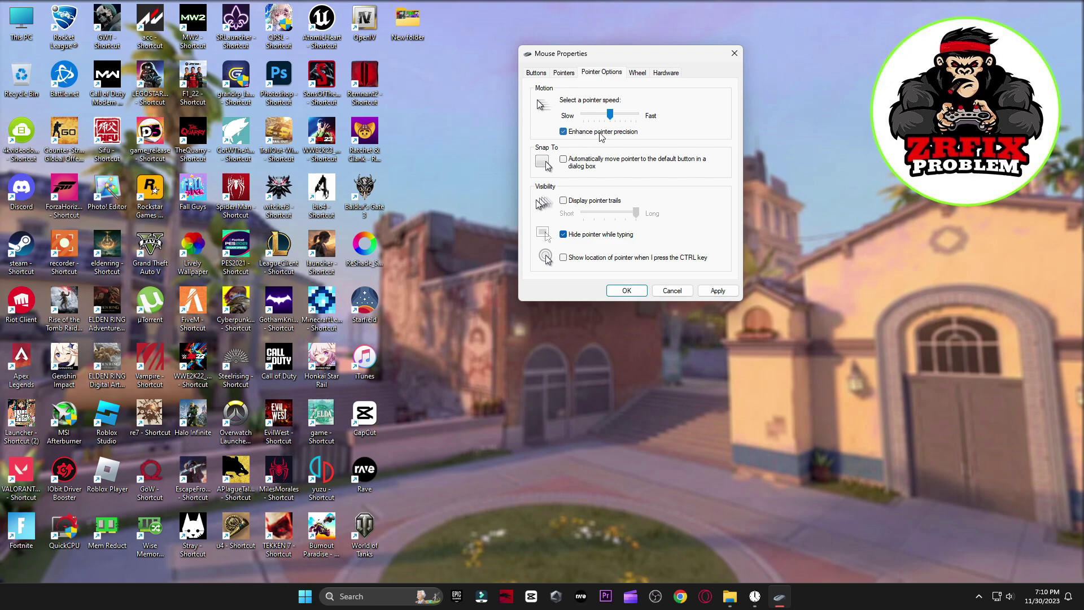
click(600, 133)
click(536, 73)
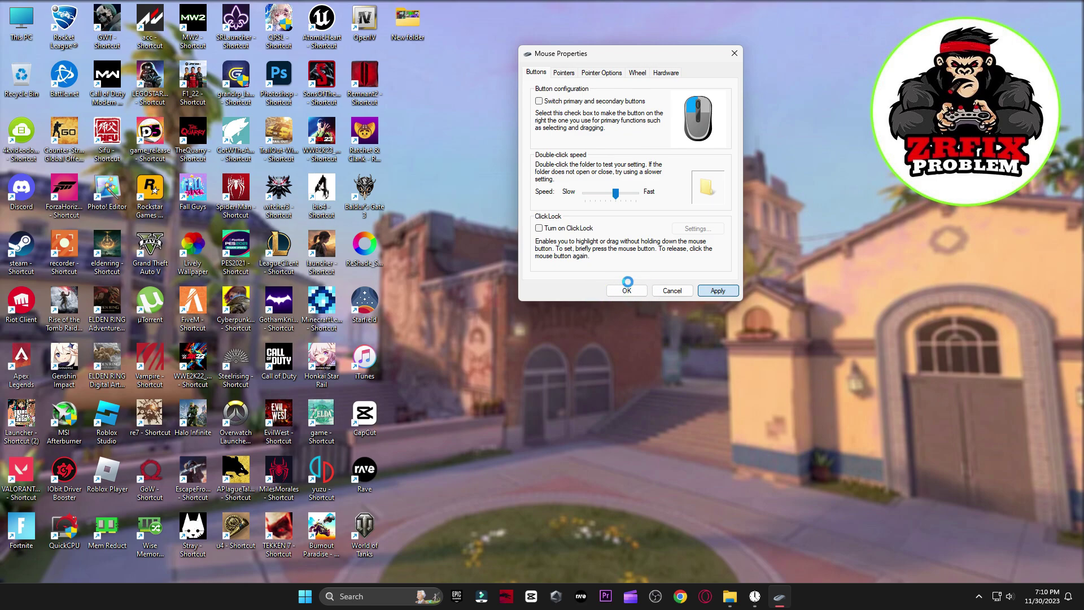
click(627, 289)
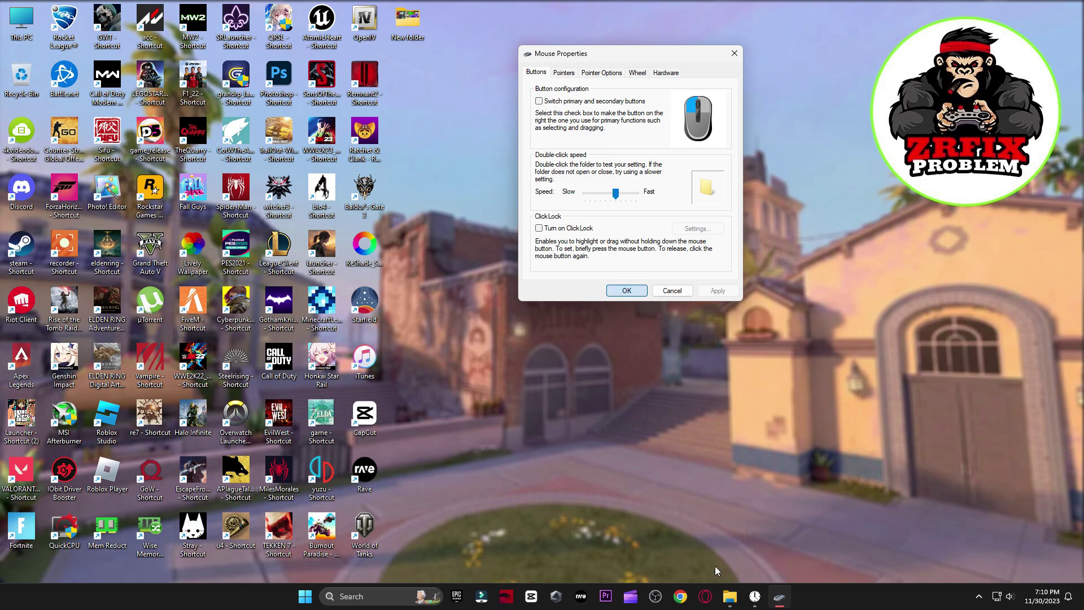
Step: Compare the Windows Keyboard Properties with the pack's Keyboard setting Pic, checking repeat delay, repeat rate and cursor blink rate, and close the picture
click(729, 596)
double_click(314, 166)
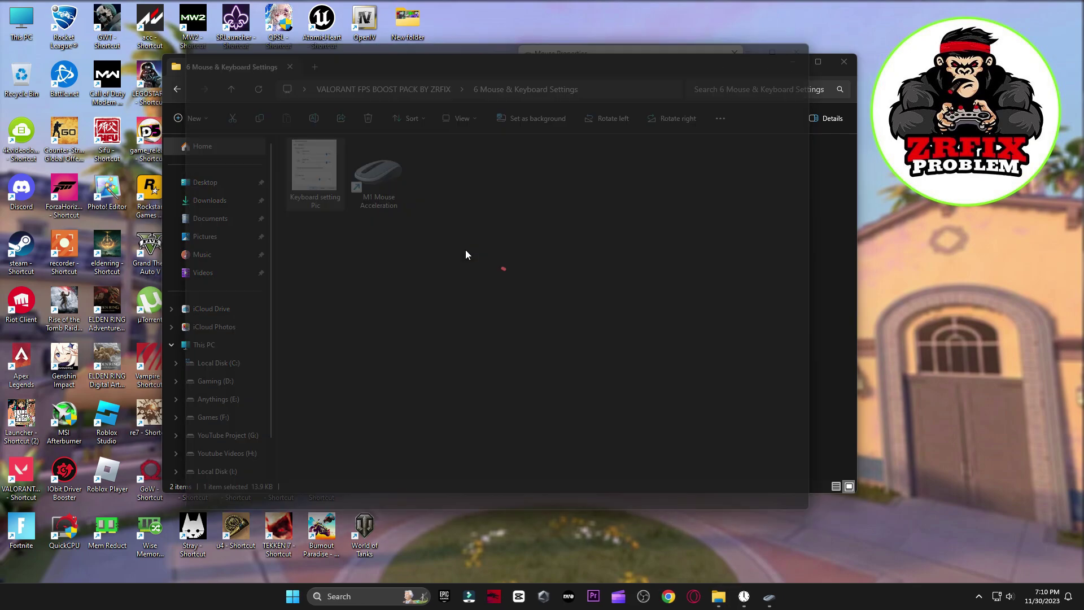
click(360, 593)
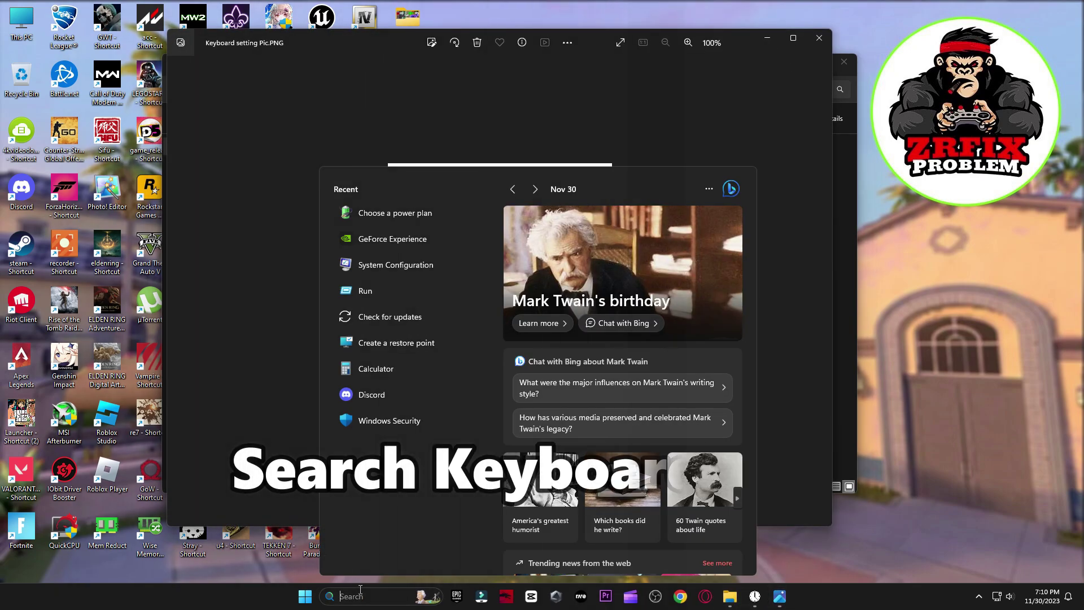
text(keyboard)
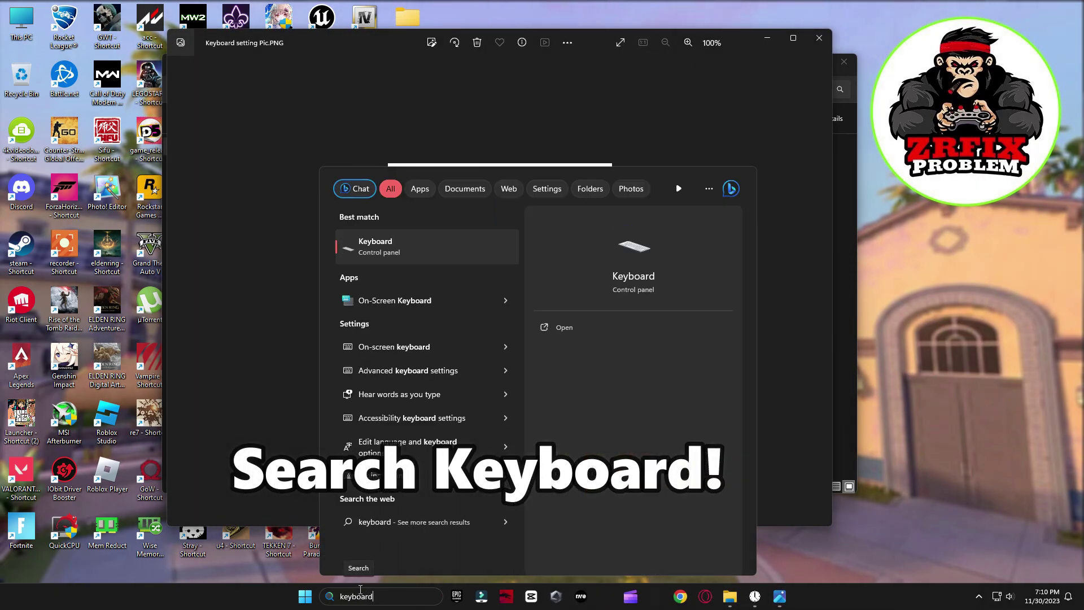
double_click(401, 250)
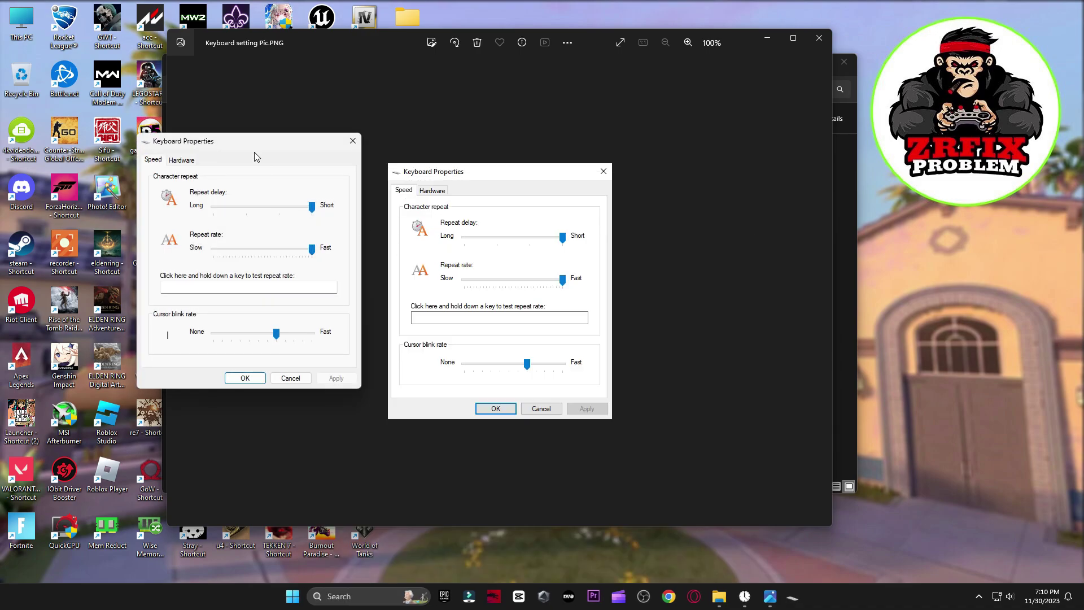
drag(254, 151, 278, 172)
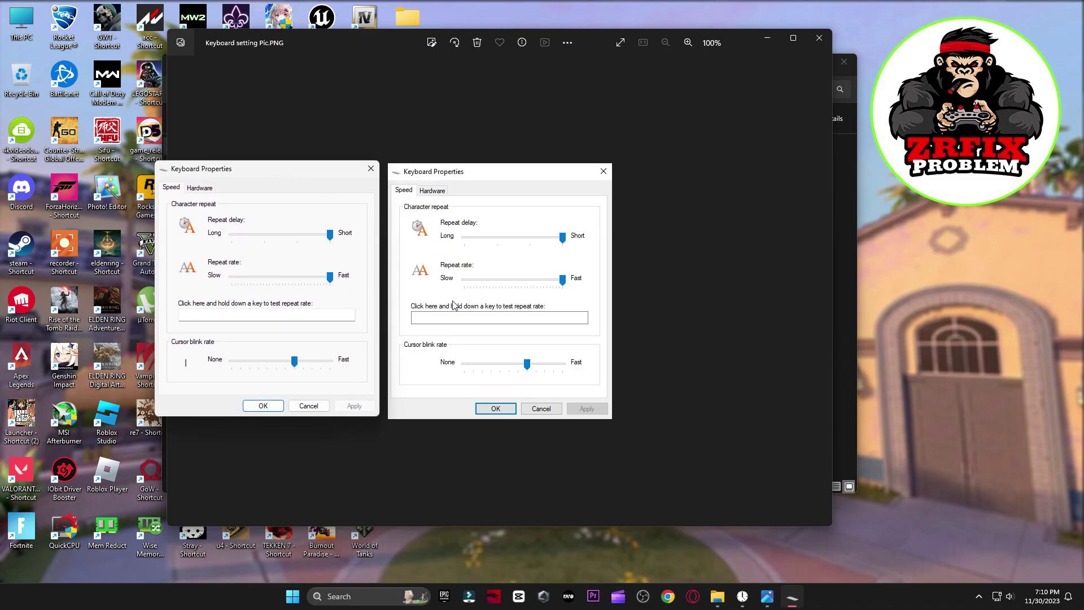
click(824, 44)
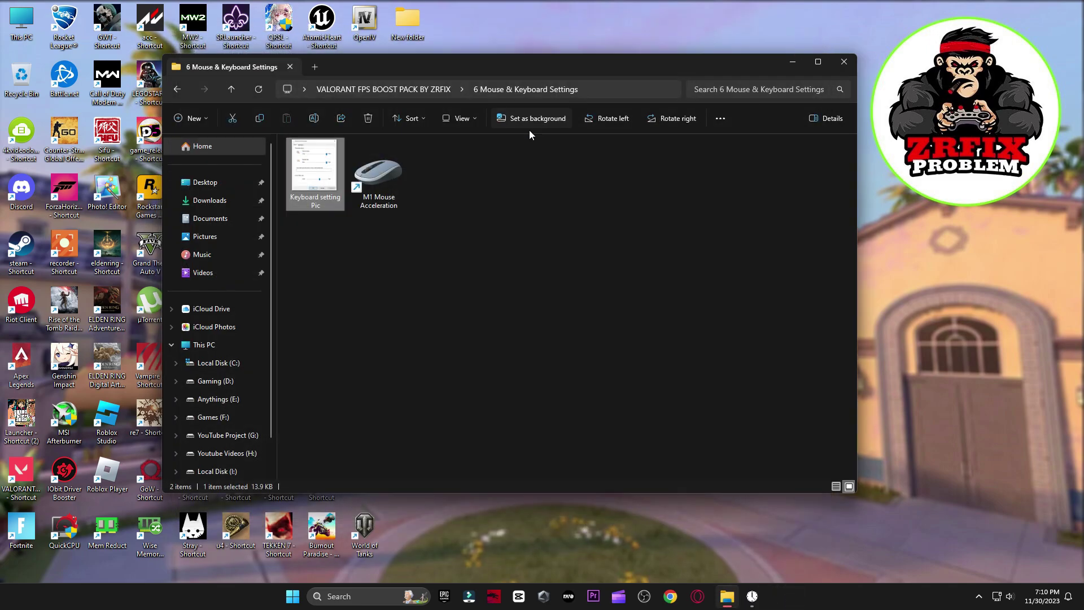
Step: Review the general and graphics quality pictures in the pack's 7 Valorant Best Settings PICS folder, then close the viewer and folder
click(179, 90)
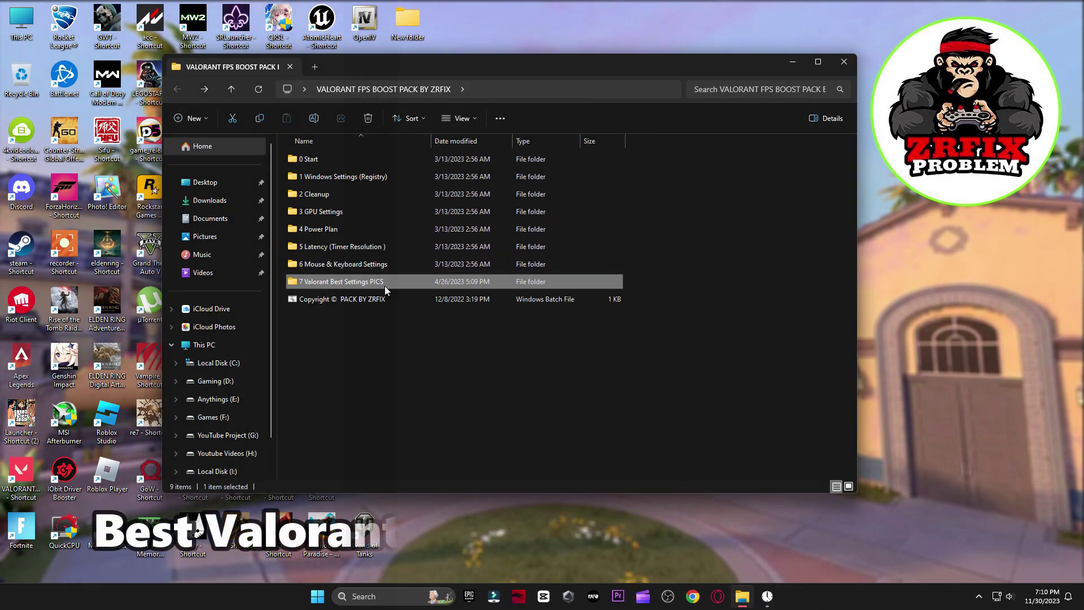
double_click(345, 282)
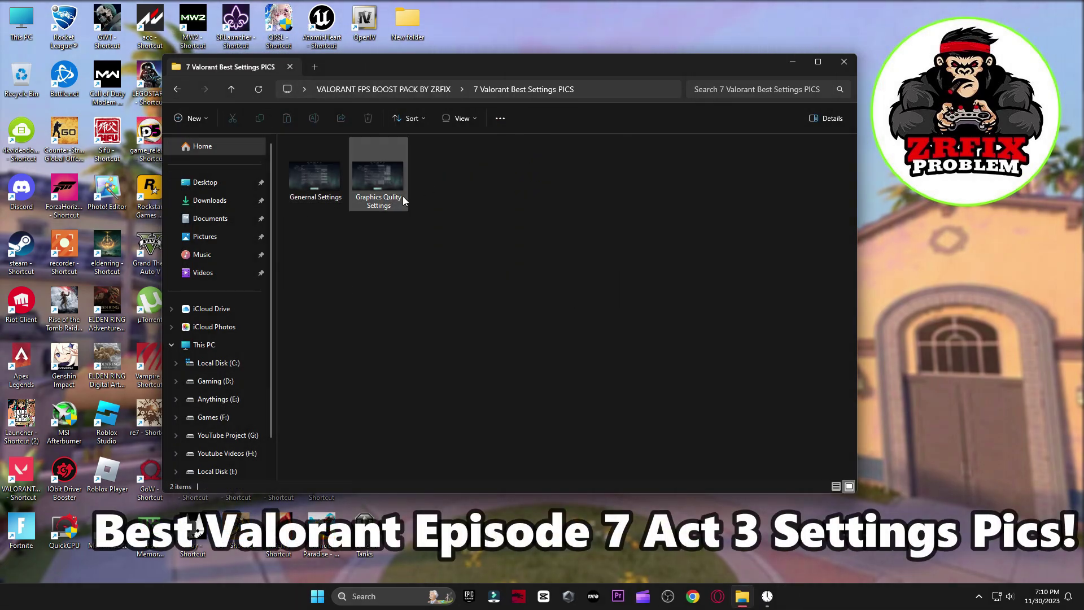
double_click(306, 167)
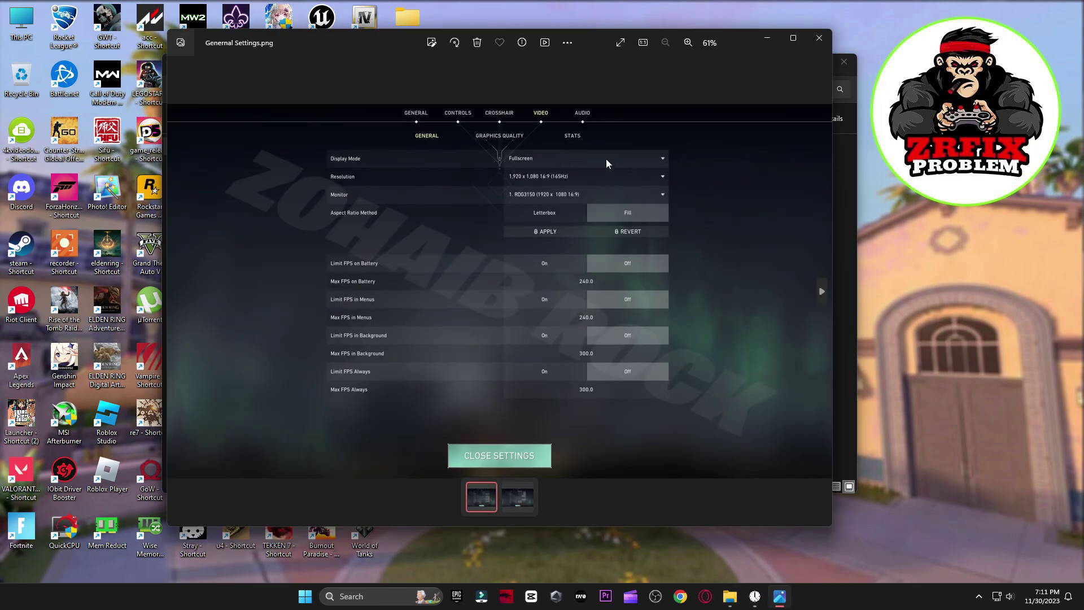
key(Right)
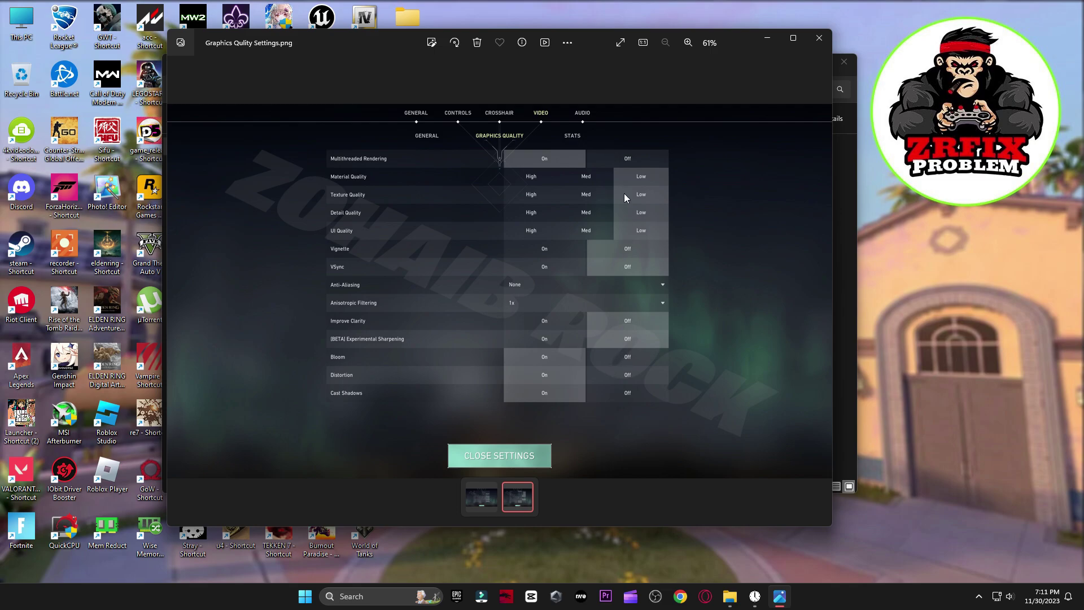
click(819, 38)
click(844, 61)
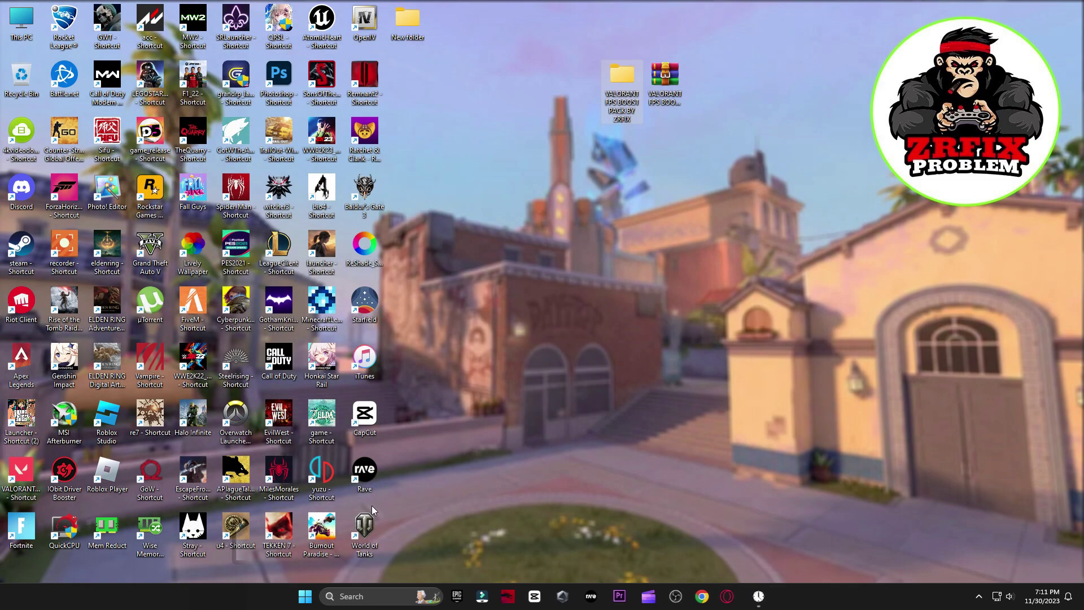
Step: Open the Windows Graphics settings for apps by way of the Game Mode page in the Gaming settings
key(super)
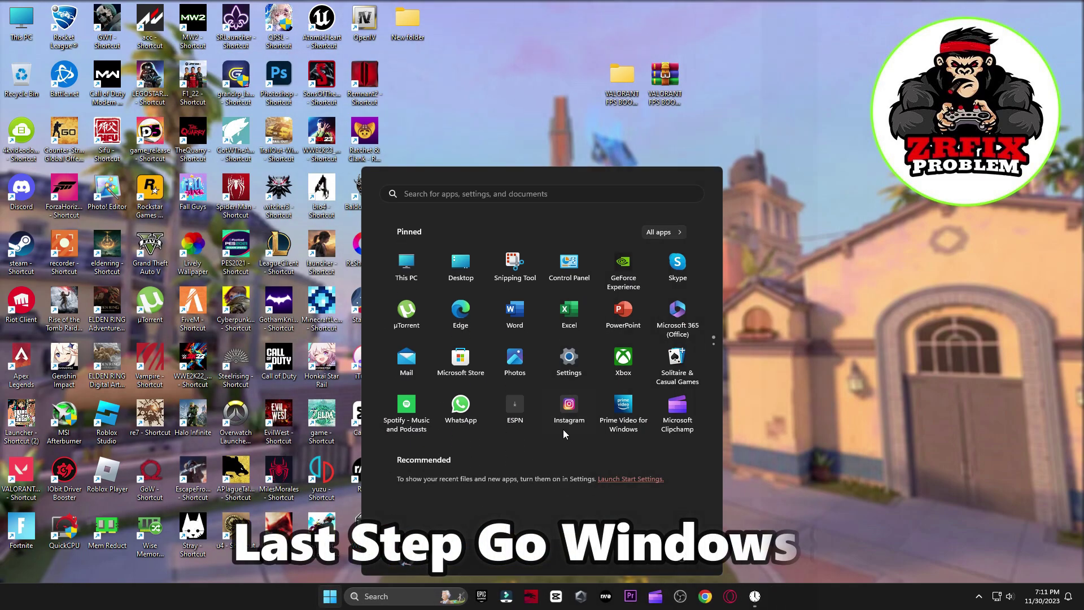
click(559, 355)
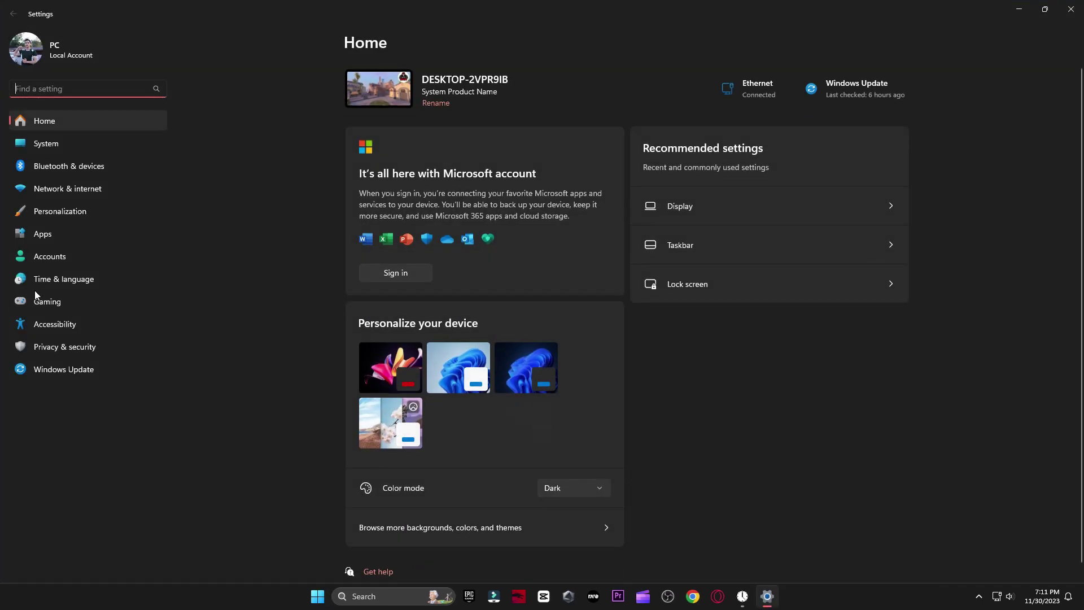
click(36, 300)
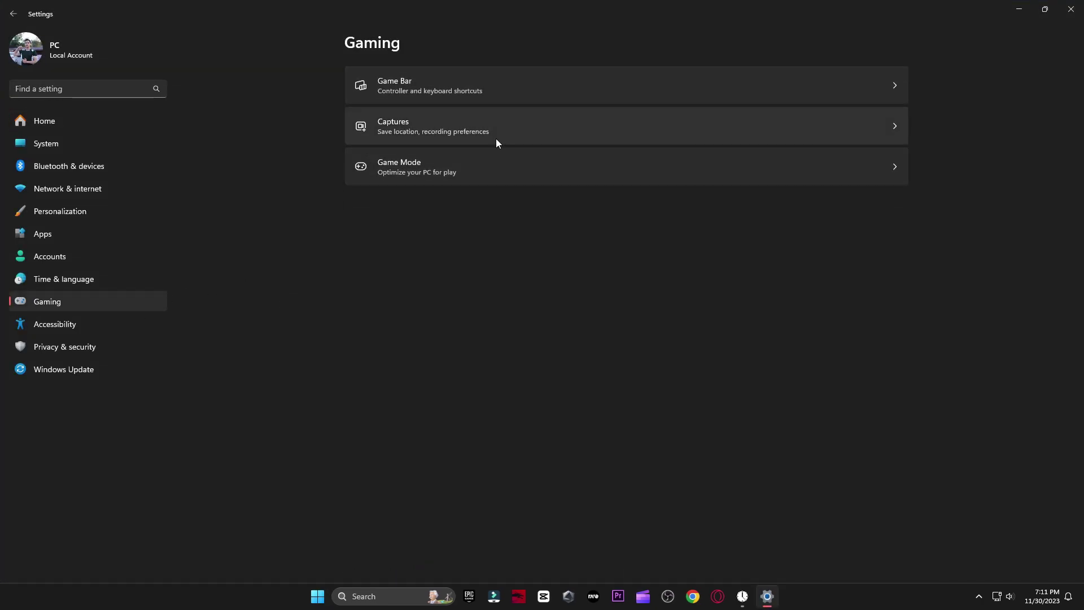
click(455, 164)
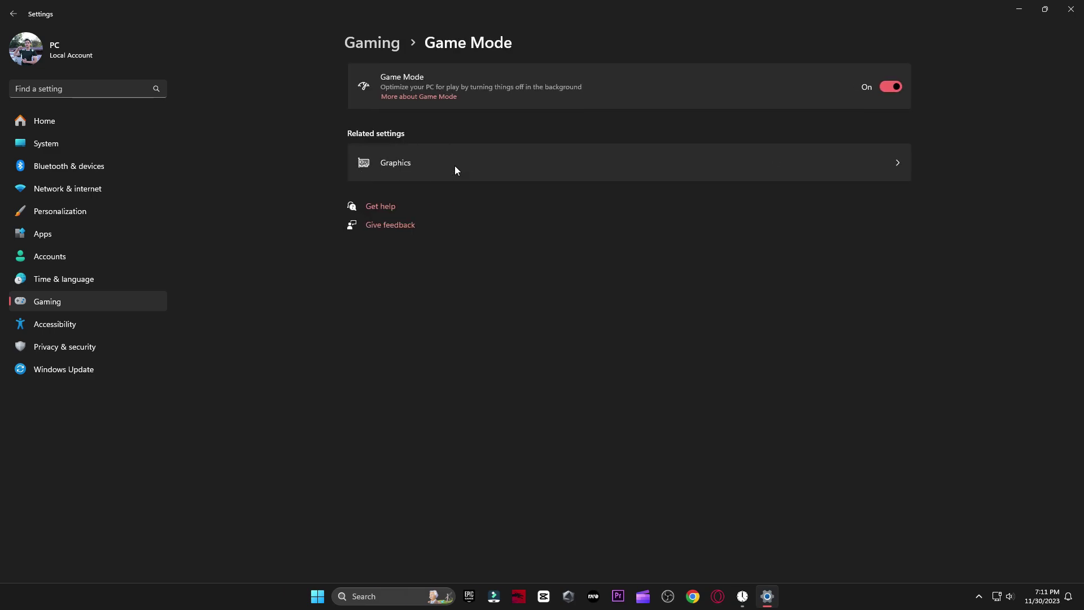
click(451, 165)
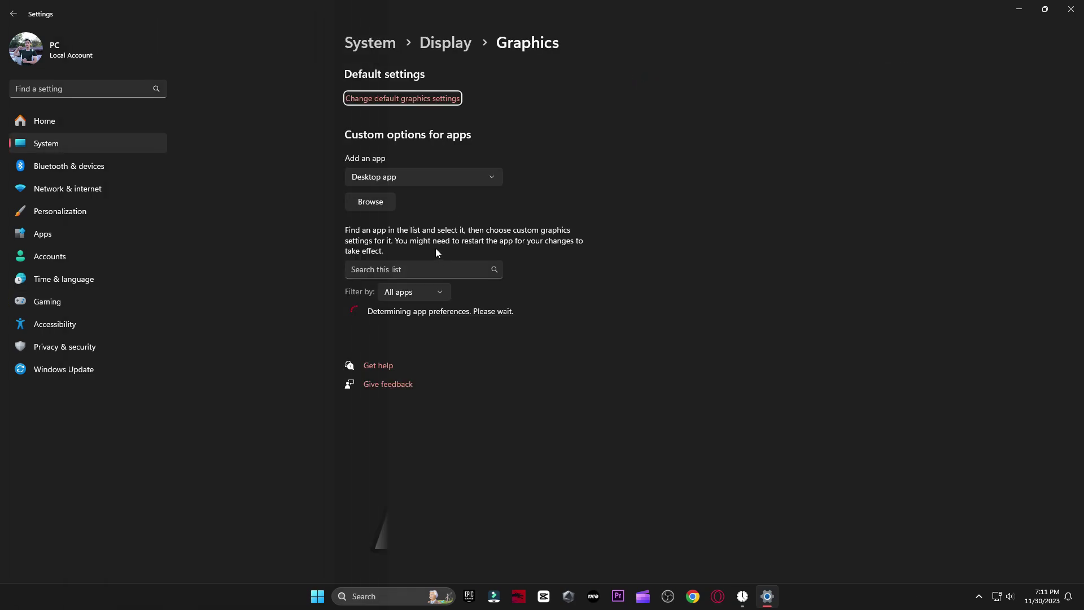
Step: Find VALORANT in the list of apps with custom graphics options and reset its preference
scroll(438, 489, down, 7)
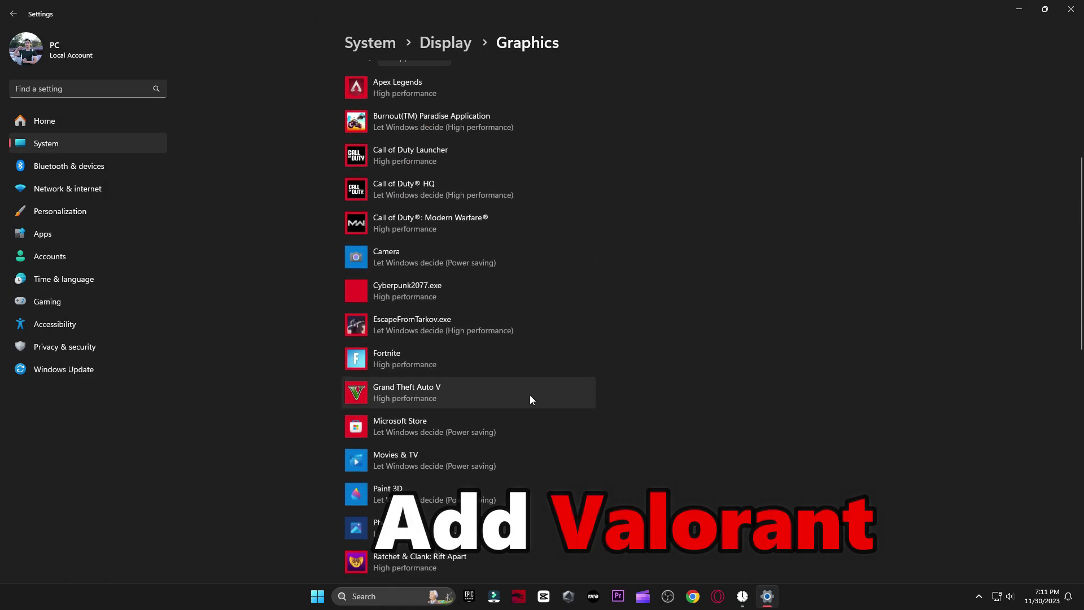
scroll(541, 388, down, 4)
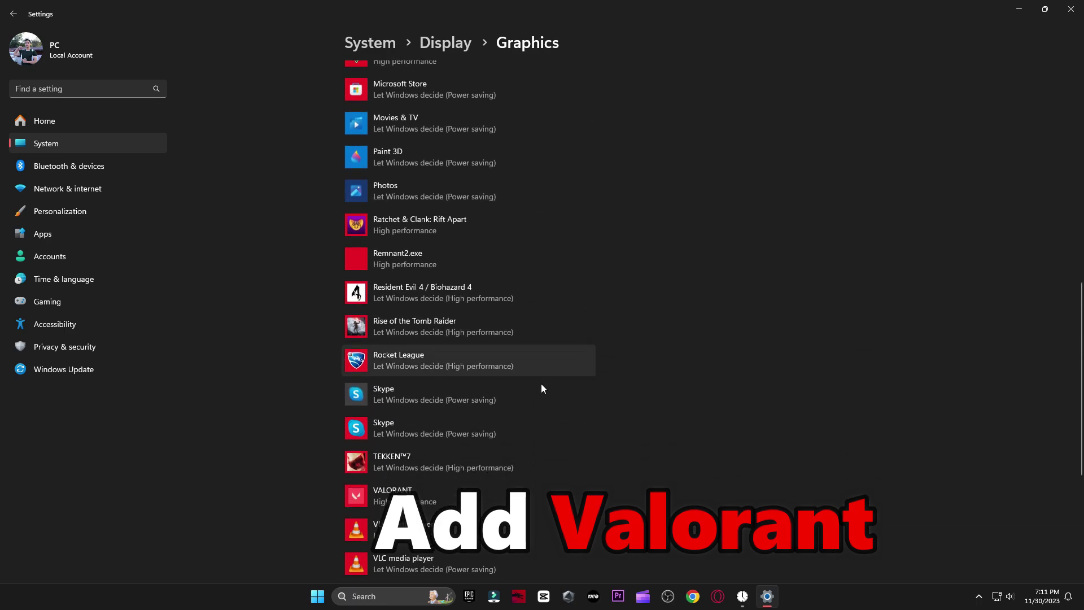
click(423, 444)
click(566, 499)
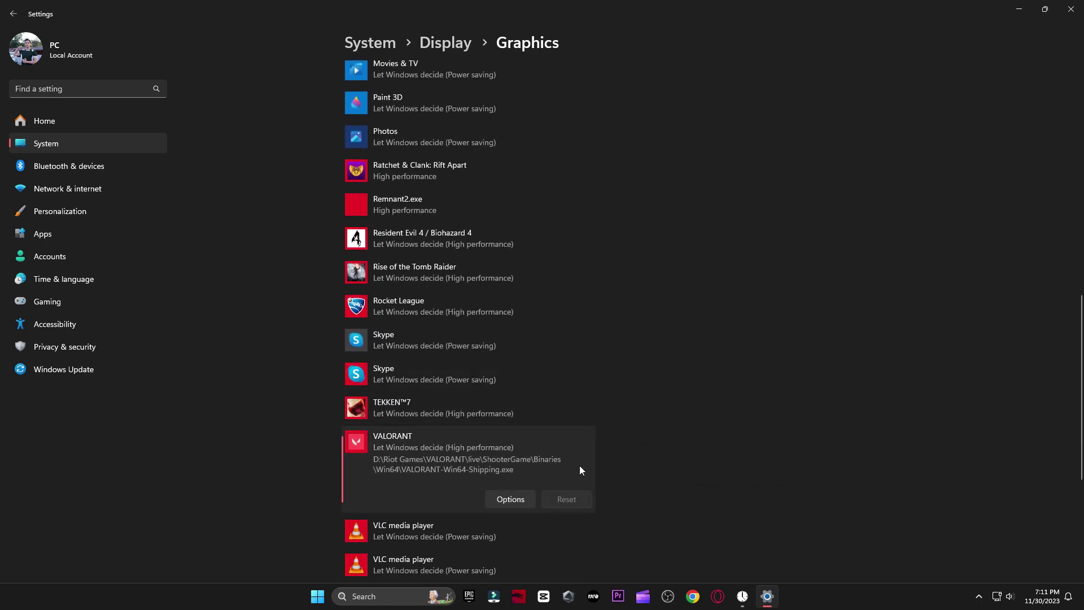
Step: Browse for a desktop app to add to the graphics list and open D:\Riot Games\VALORANT\live
scroll(582, 460, down, 5)
scroll(598, 445, up, 5)
scroll(622, 413, up, 11)
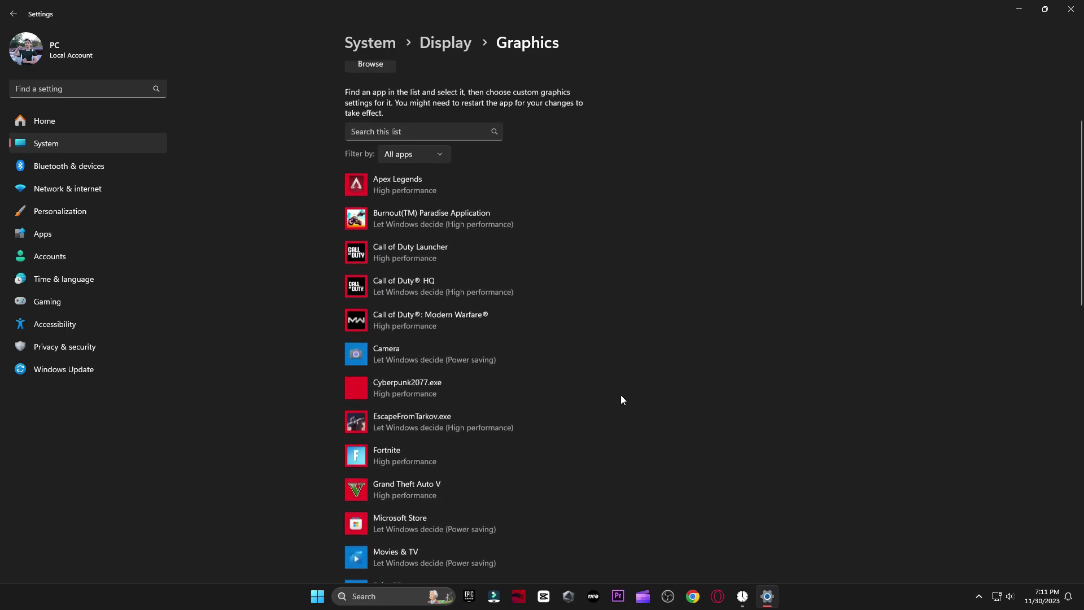
click(368, 204)
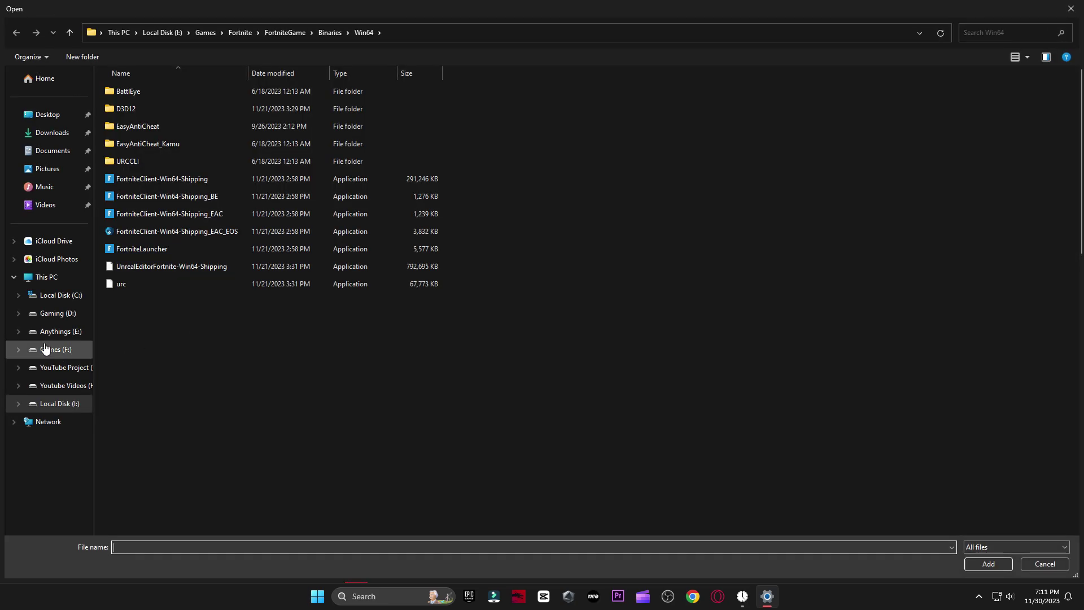
click(51, 349)
click(57, 312)
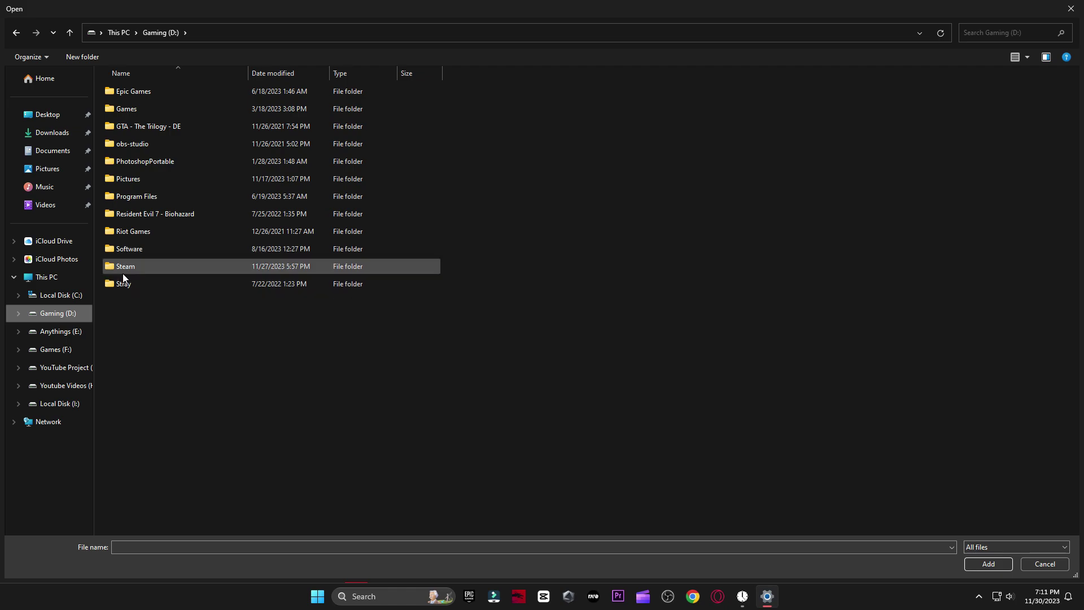
double_click(174, 231)
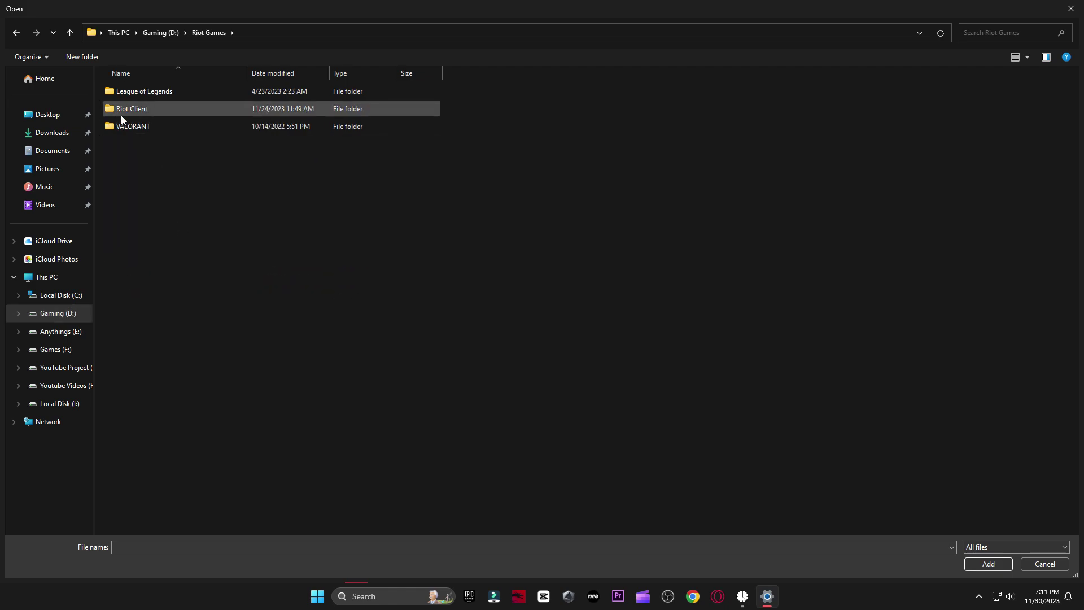
double_click(161, 131)
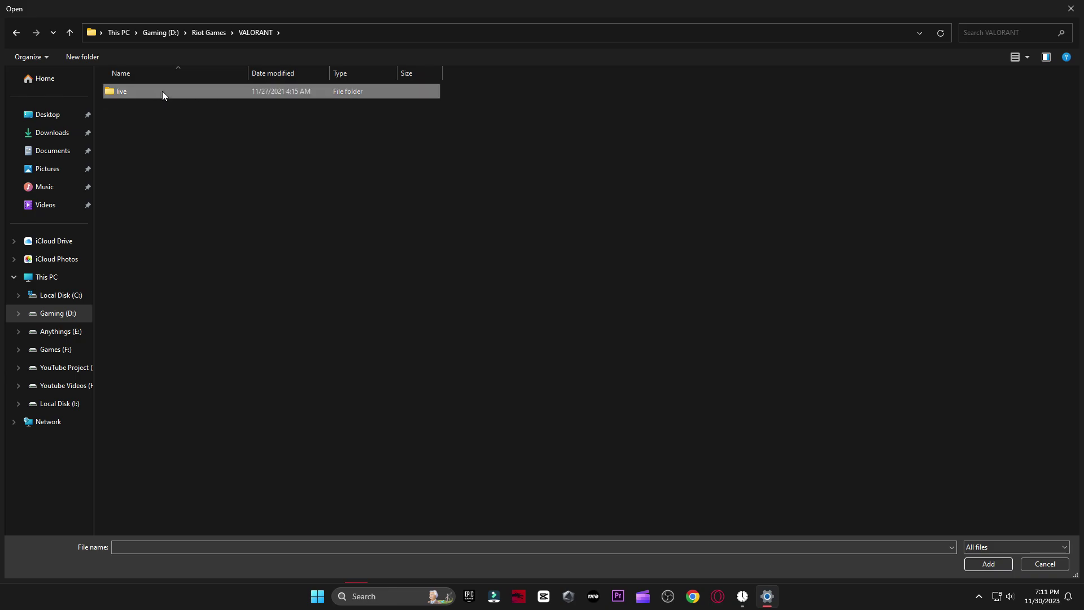
double_click(161, 91)
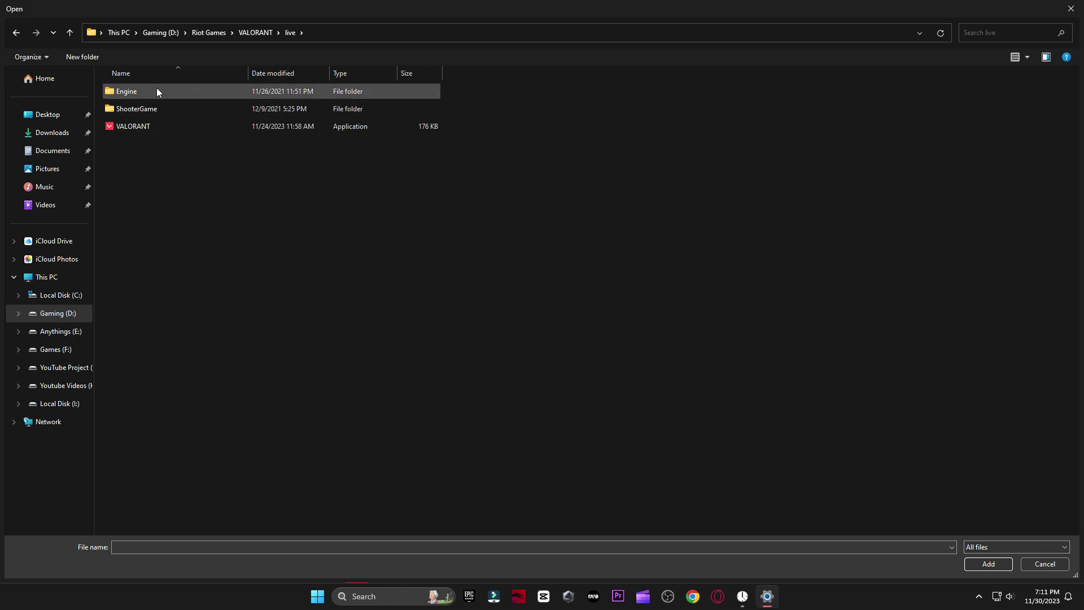
double_click(157, 89)
double_click(158, 90)
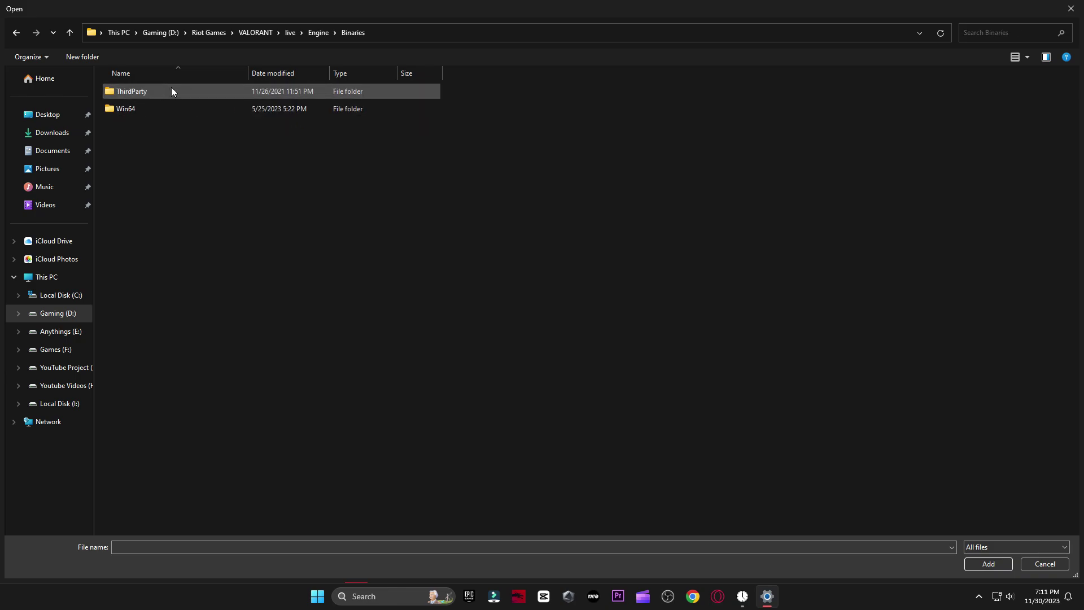
double_click(159, 108)
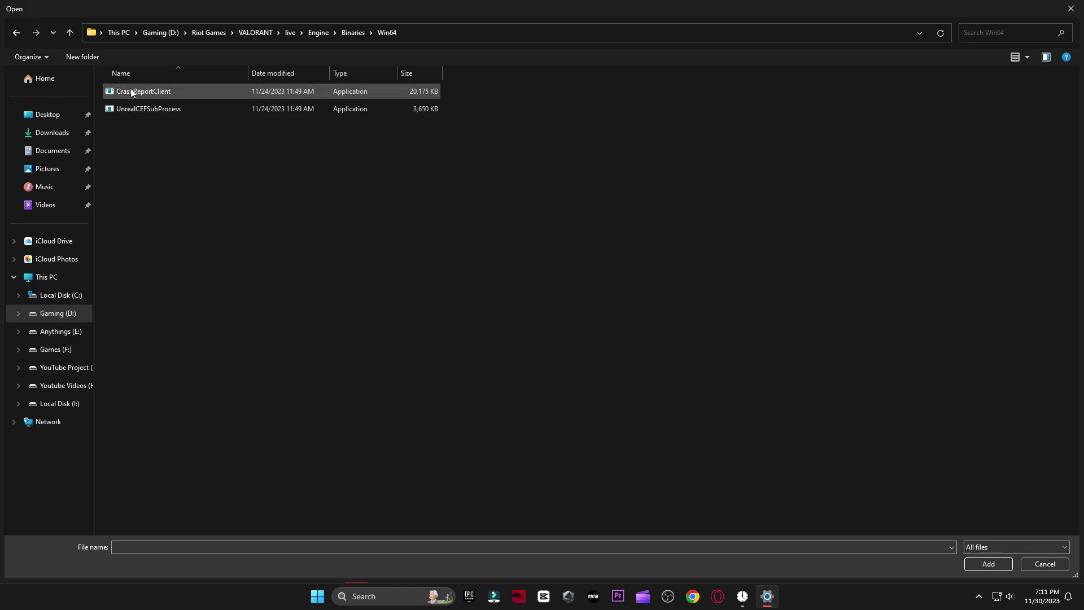
click(15, 33)
double_click(165, 90)
click(17, 32)
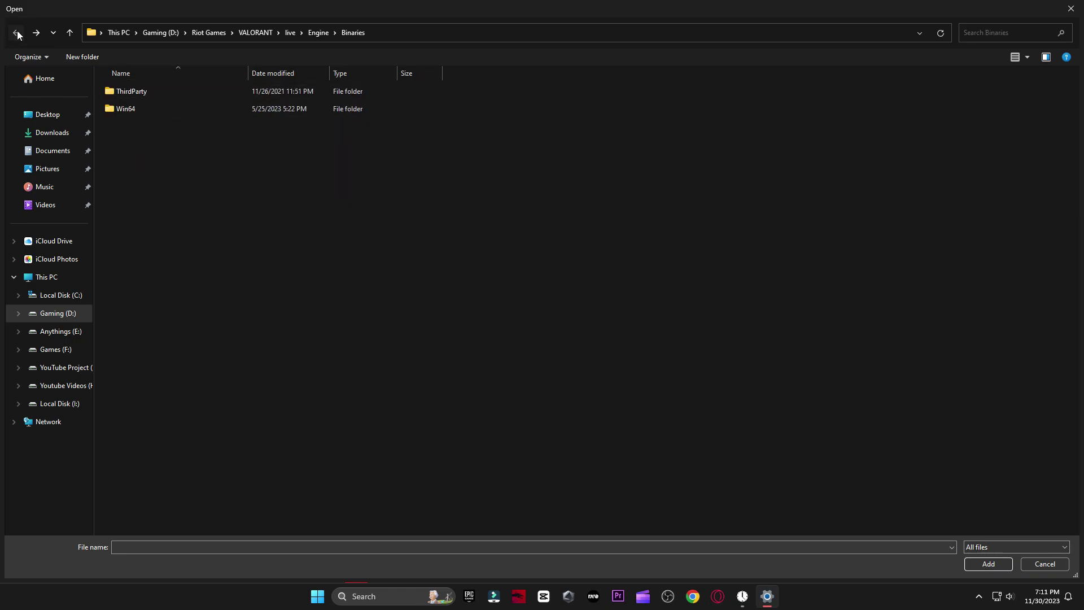
click(16, 32)
click(16, 32)
click(17, 32)
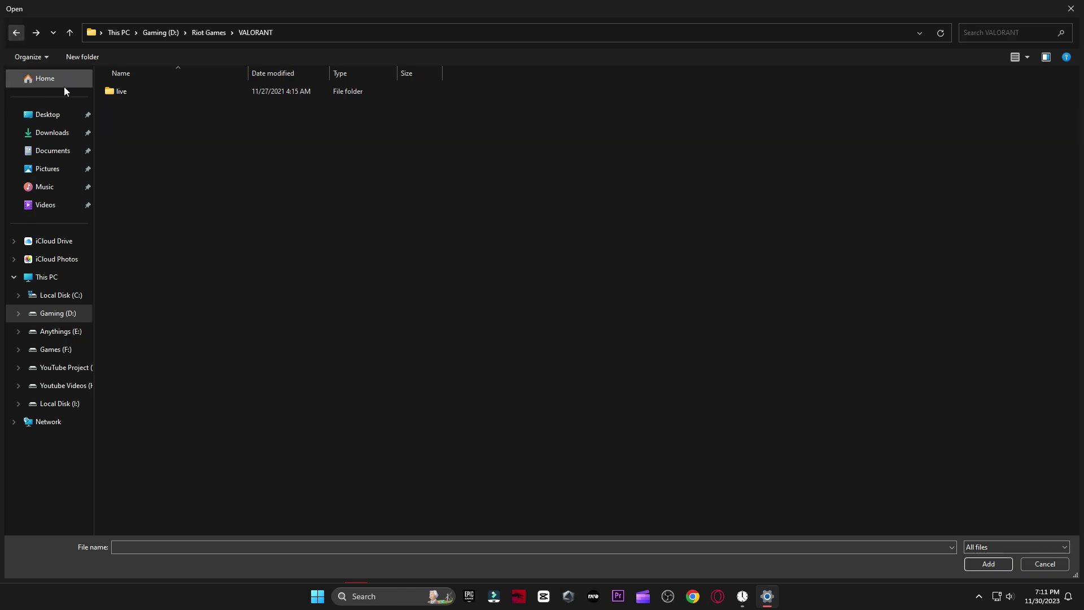
Step: Add VALORANT-Win64-Shipping from the live\ShooterGame\Binaries\Win64 folder to the graphics app list
click(122, 92)
double_click(122, 92)
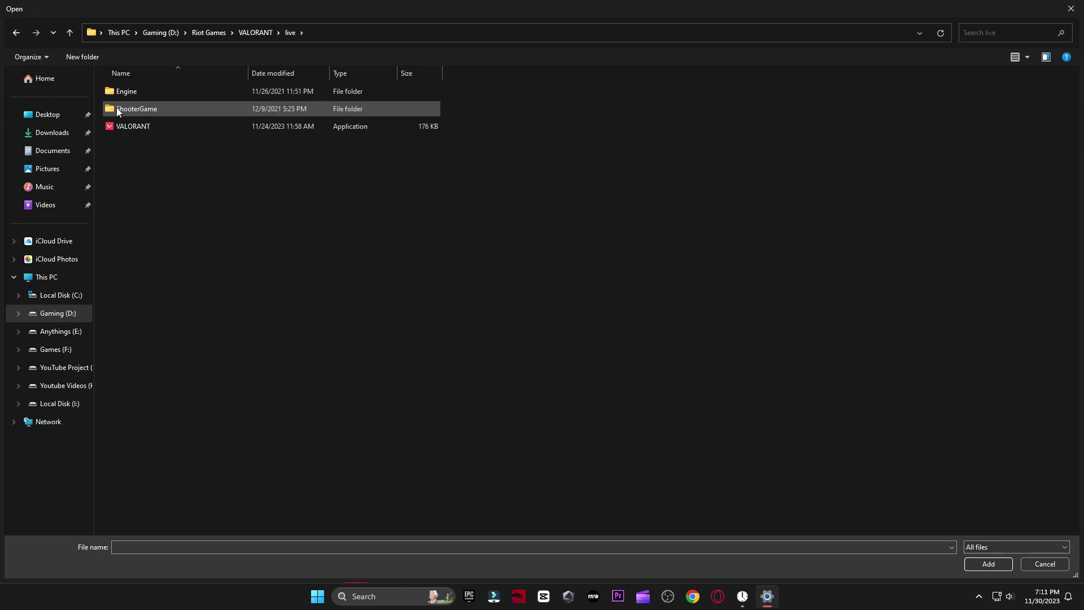
double_click(131, 110)
double_click(127, 91)
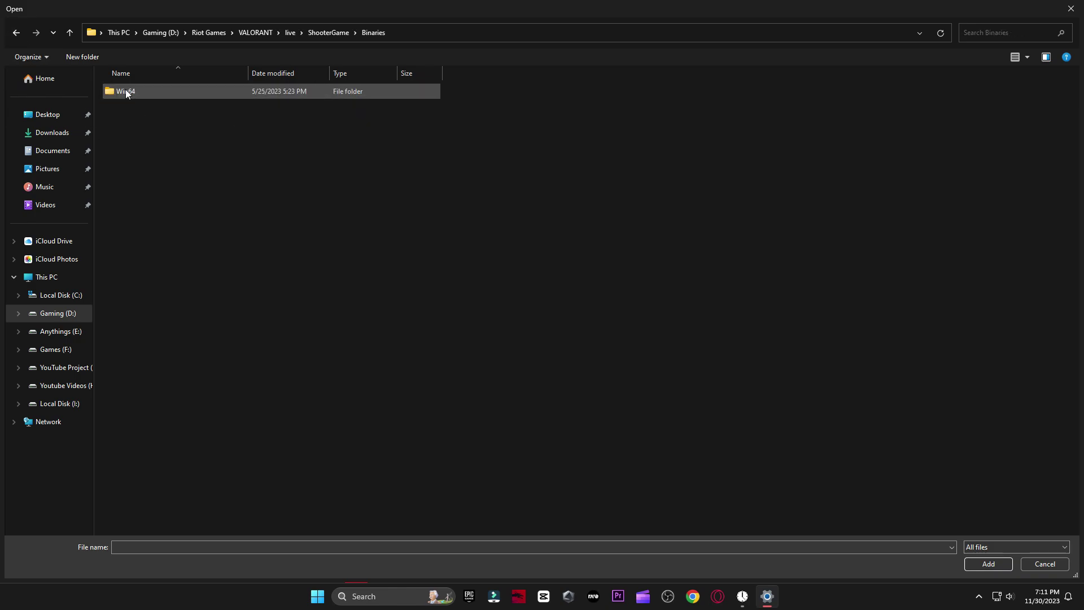
double_click(150, 92)
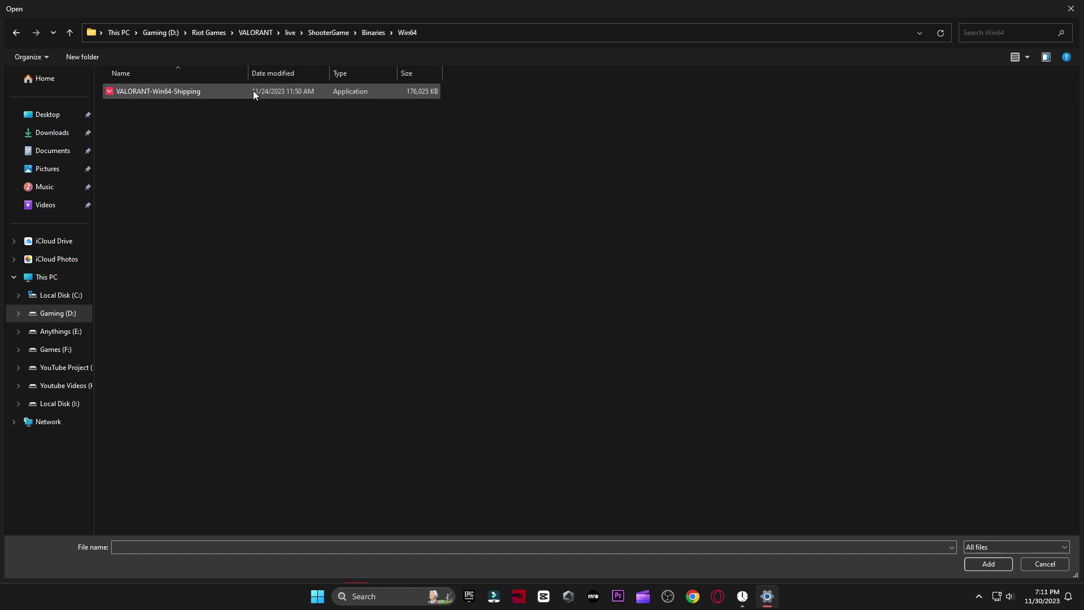
click(201, 92)
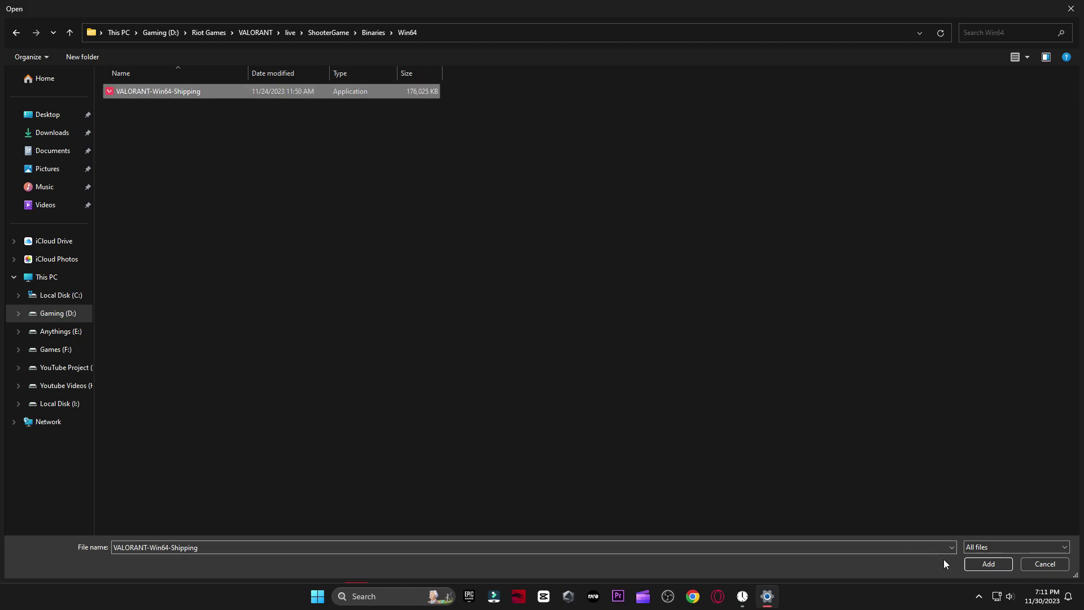
click(967, 563)
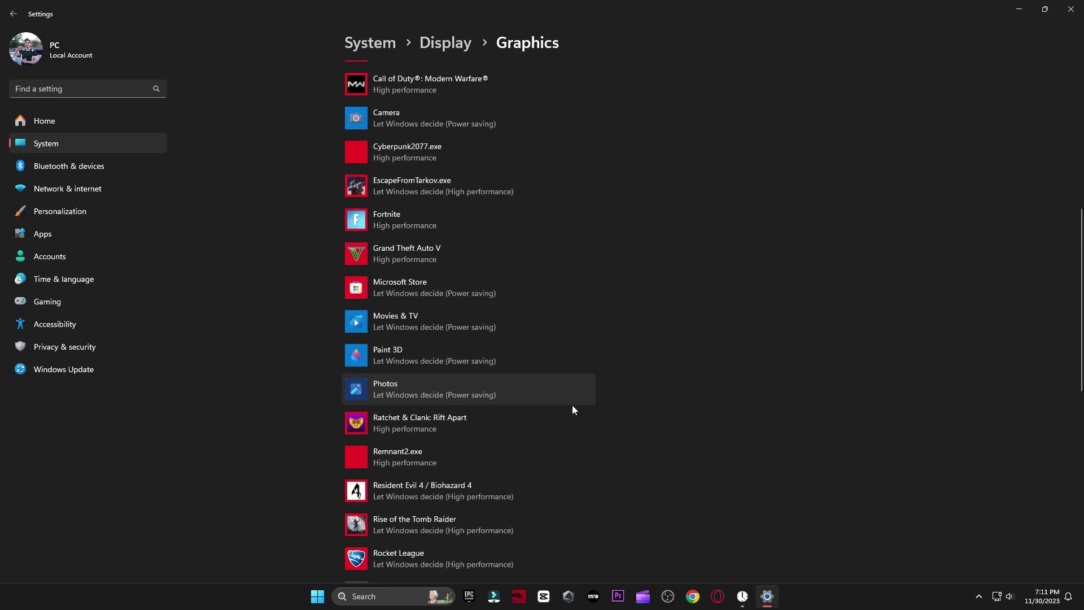
Step: Set VALORANT's graphics preference to High performance and save it
scroll(561, 459, down, 3)
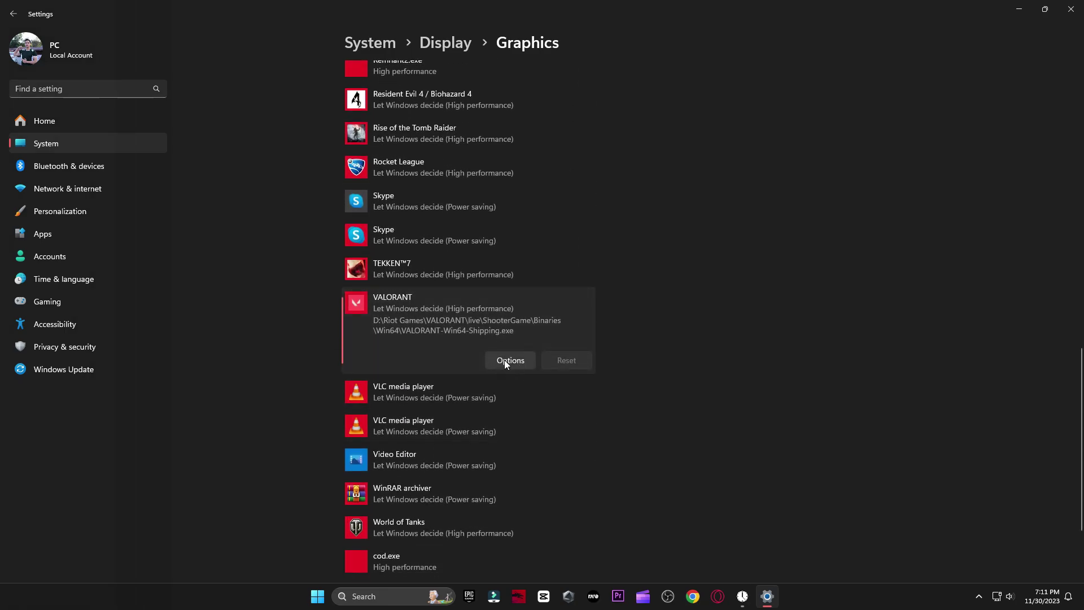
click(507, 346)
click(493, 293)
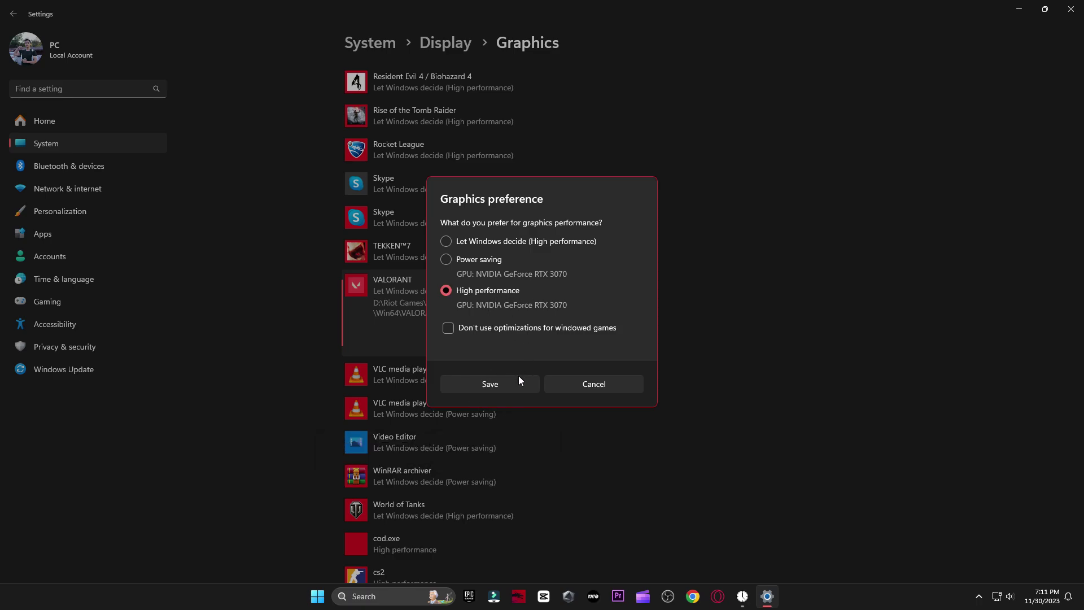
click(495, 383)
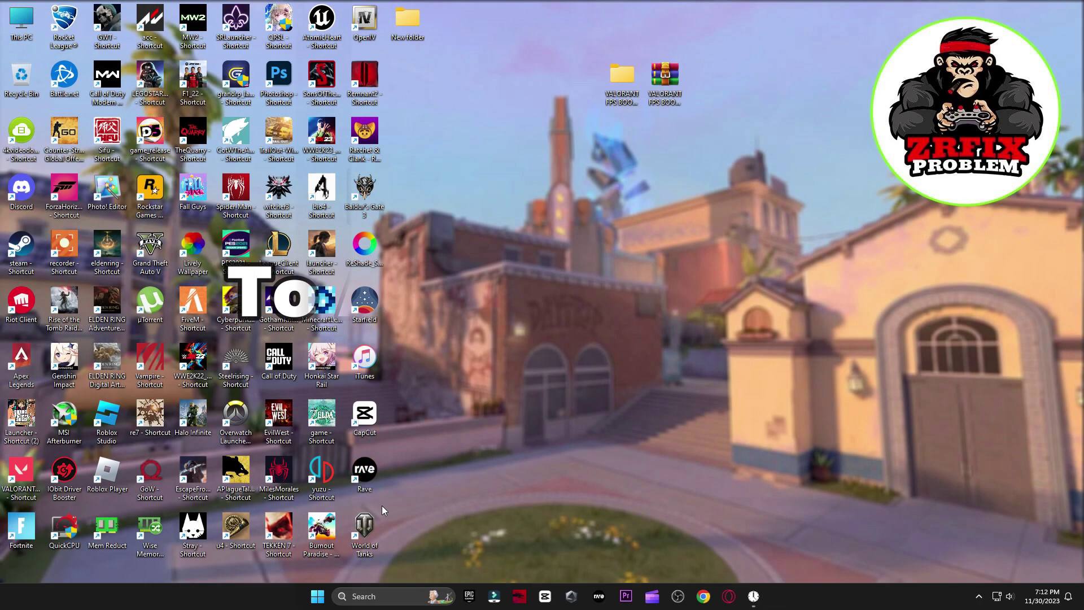
Step: Bring up the Windows power options containing the Restart command
key(super)
click(681, 557)
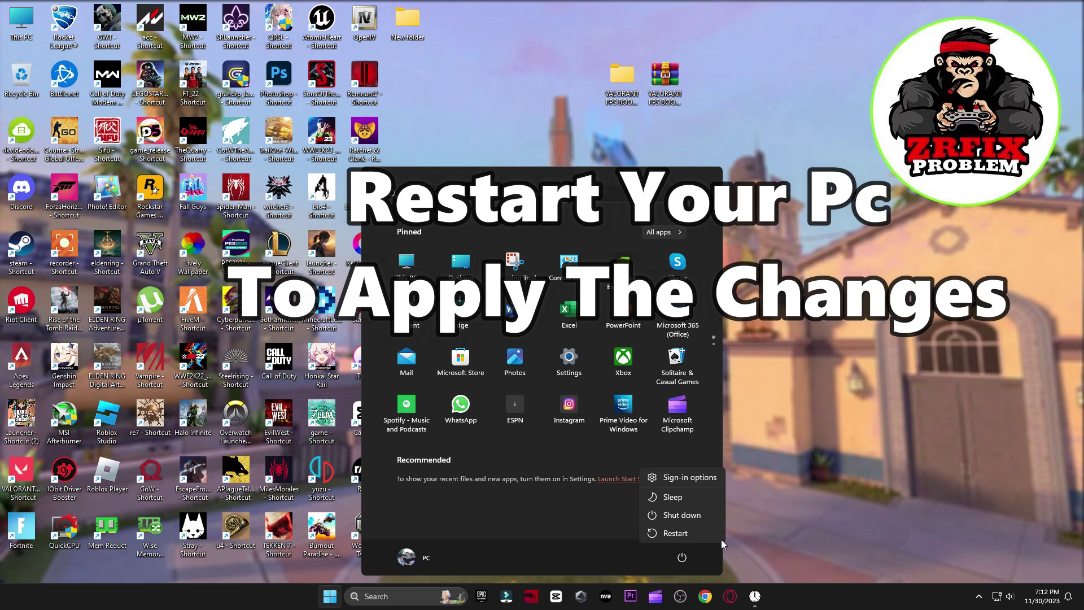